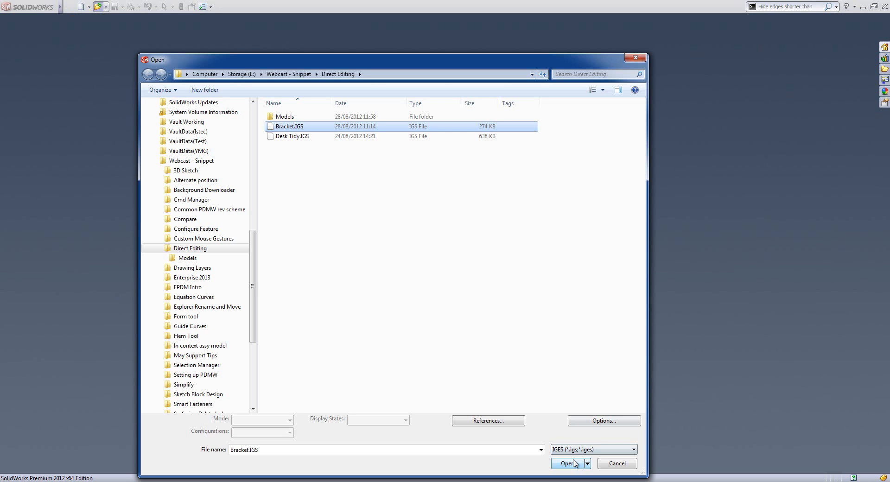
# - Import Bracket.IGS and heal its faulty face with Import Diagnostics, declining feature recognition
pyautogui.click(575, 463)
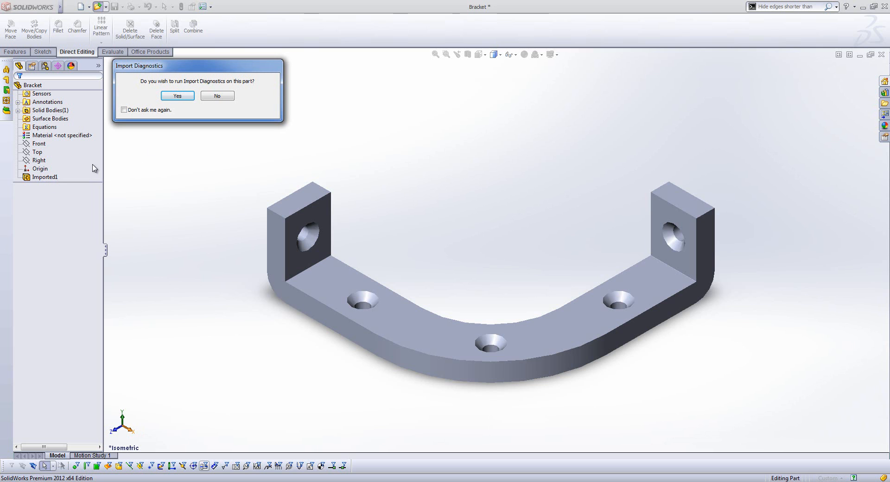
pyautogui.click(178, 95)
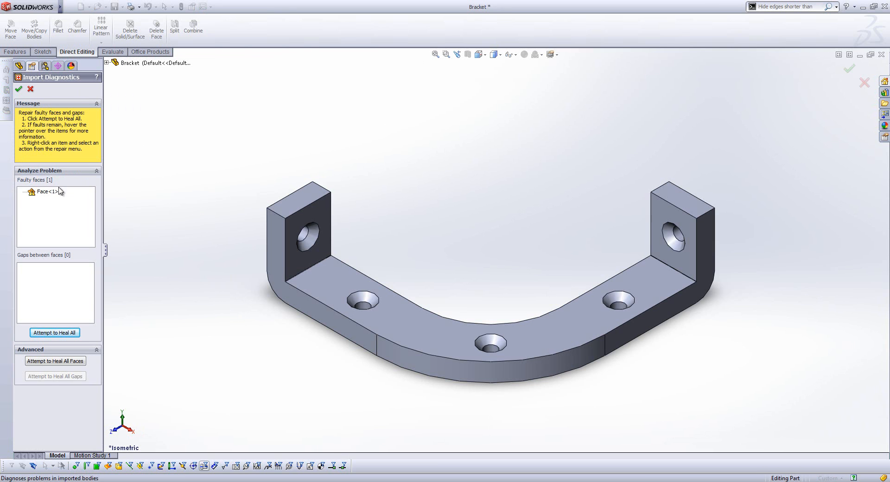
pyautogui.moveTo(457, 193); pyautogui.dragTo(401, 231, button='middle')
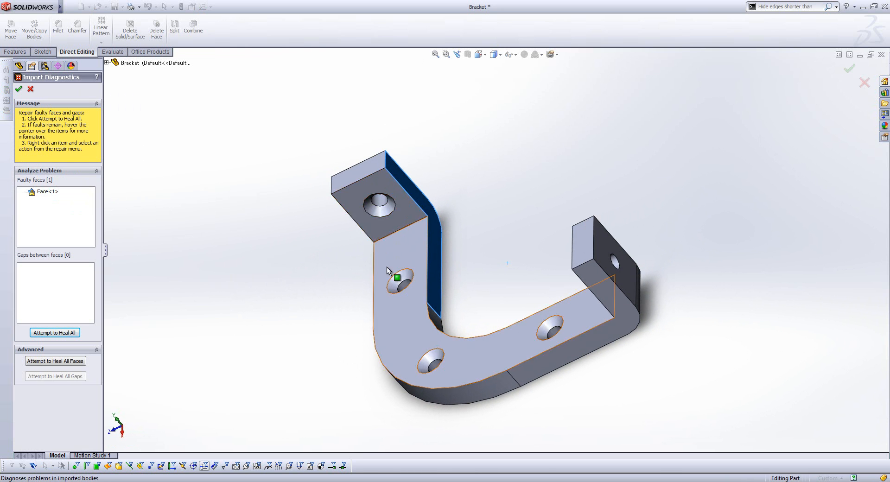
pyautogui.click(69, 333)
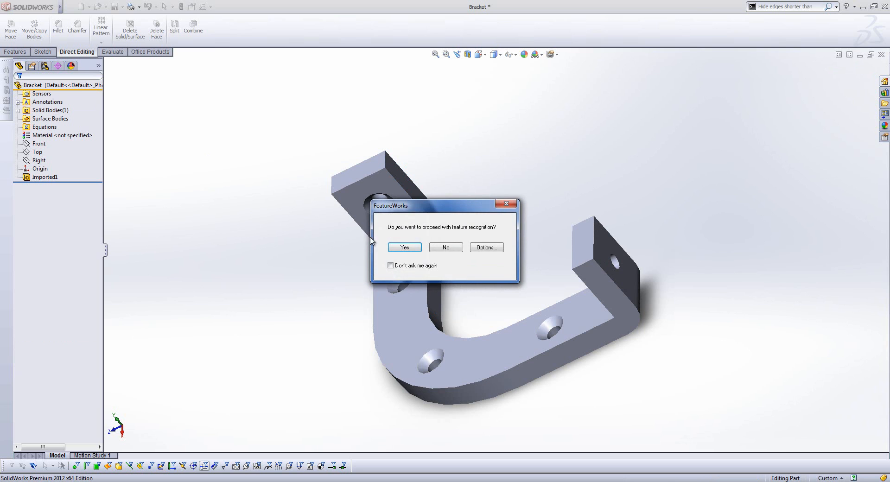
pyautogui.click(446, 250)
# - Sketch two lines on the Top plane joining the origin to both ends of the bracket's outer bend edge, and close the sketch
pyautogui.hotkey('ctrl', '7')
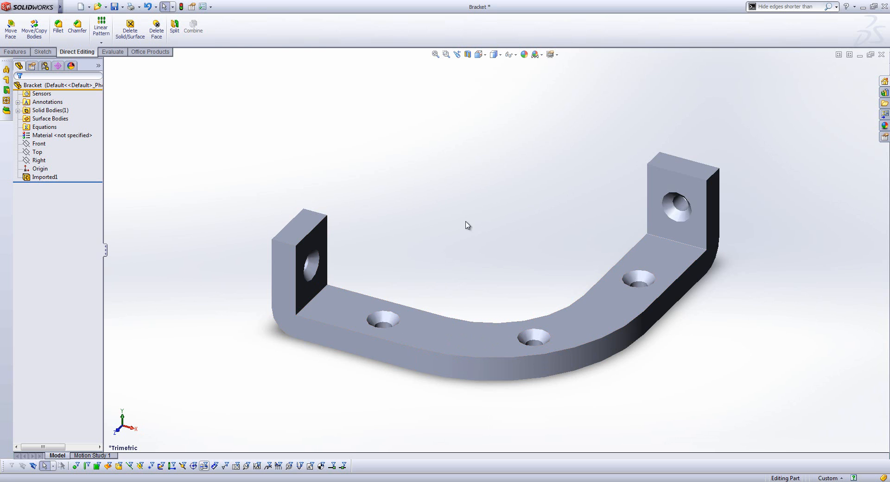
pyautogui.click(29, 152)
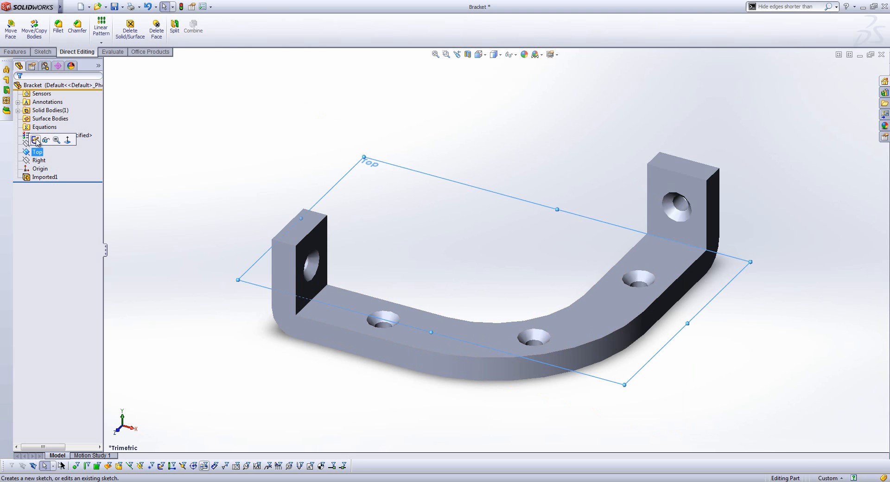
pyautogui.click(35, 140)
pyautogui.click(55, 20)
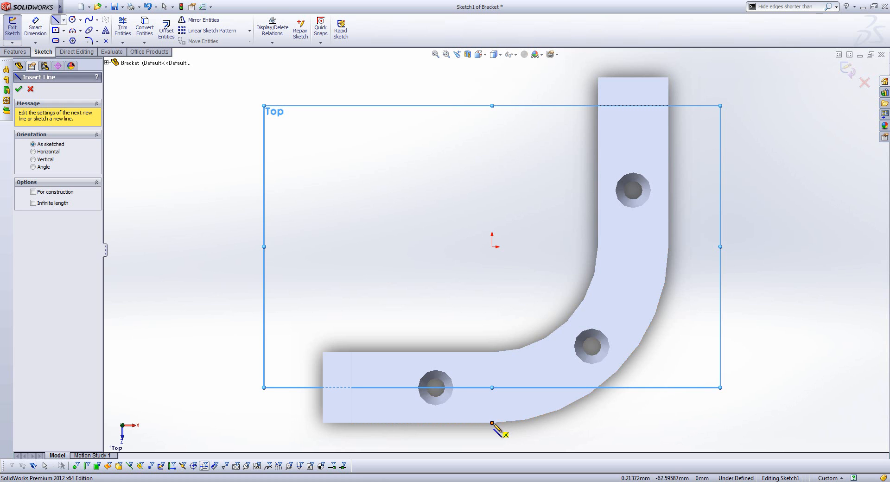
pyautogui.click(492, 423)
pyautogui.click(492, 247)
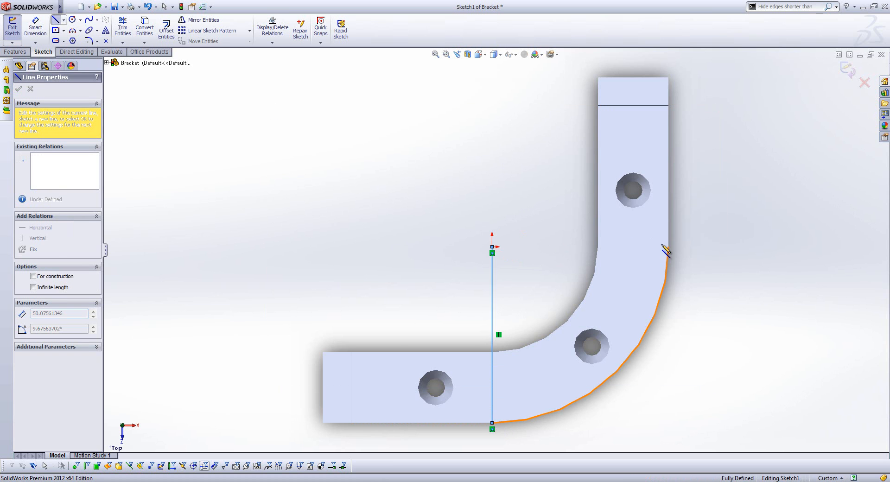
pyautogui.click(668, 246)
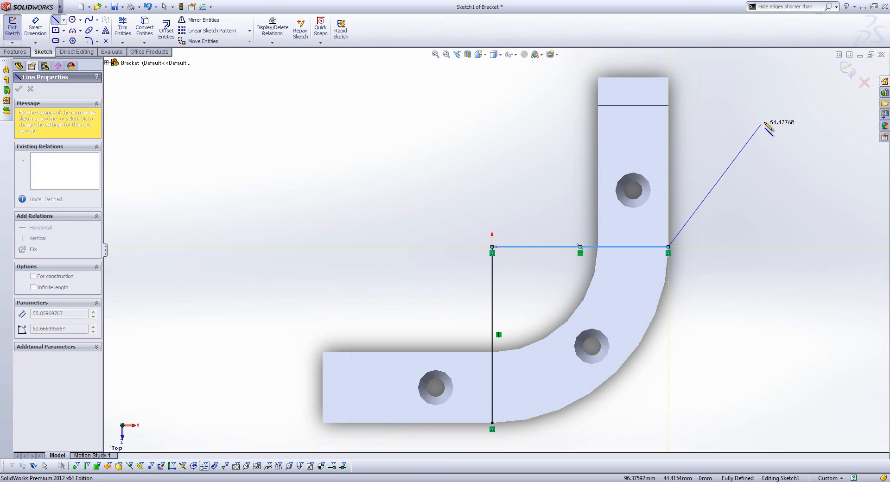
pyautogui.press('Escape')
pyautogui.hotkey('ctrl', '7')
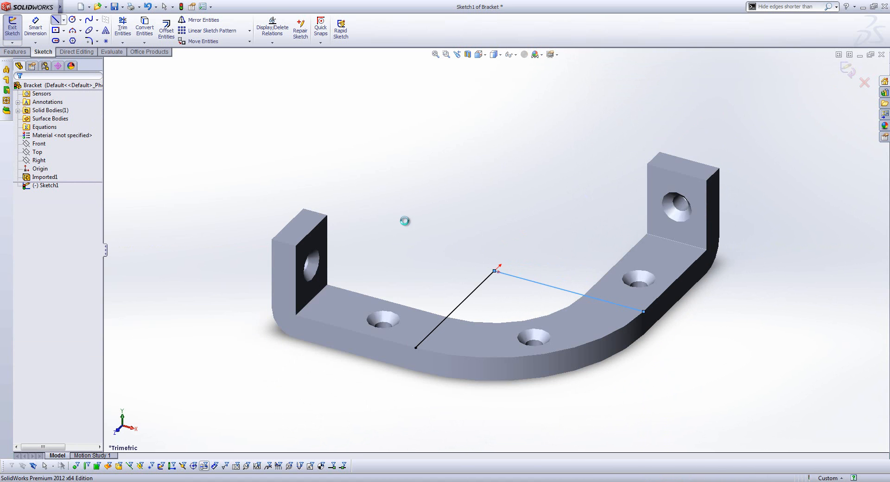
pyautogui.hotkey('ctrl', 'b')
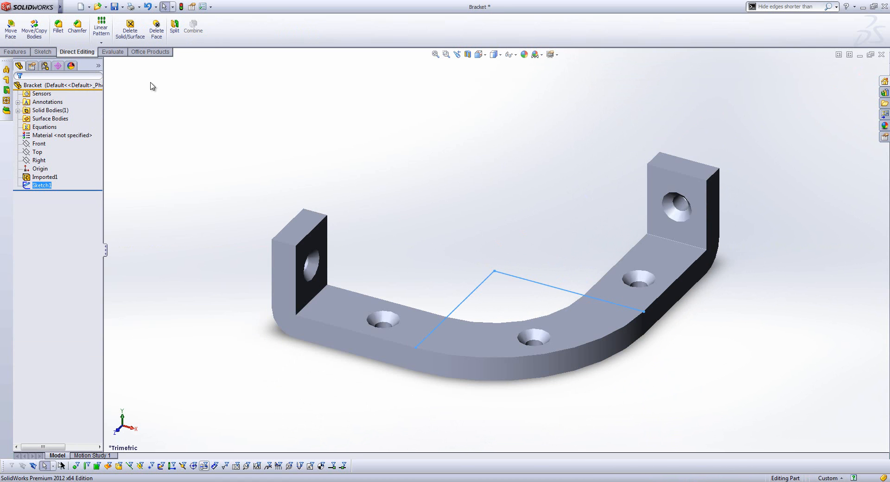
# - Split the bracket with the two-line sketch, keeping both end legs and the curved middle as three separate bodies
pyautogui.click(175, 28)
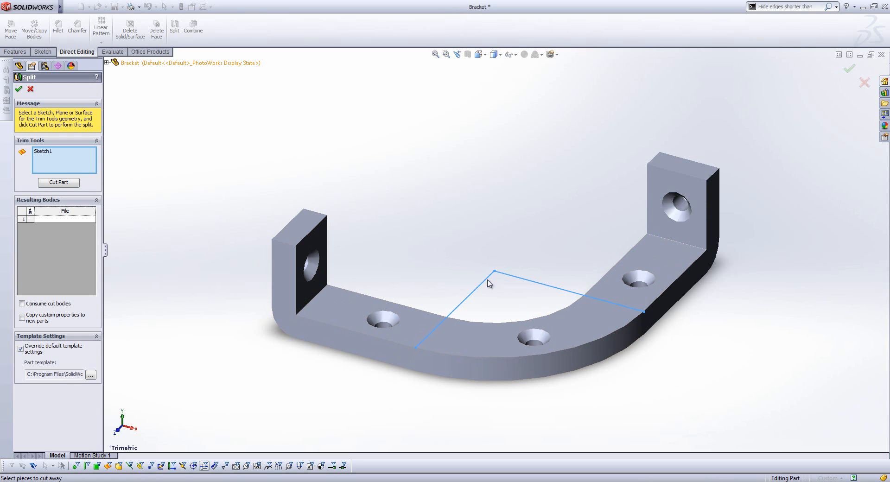
pyautogui.click(70, 186)
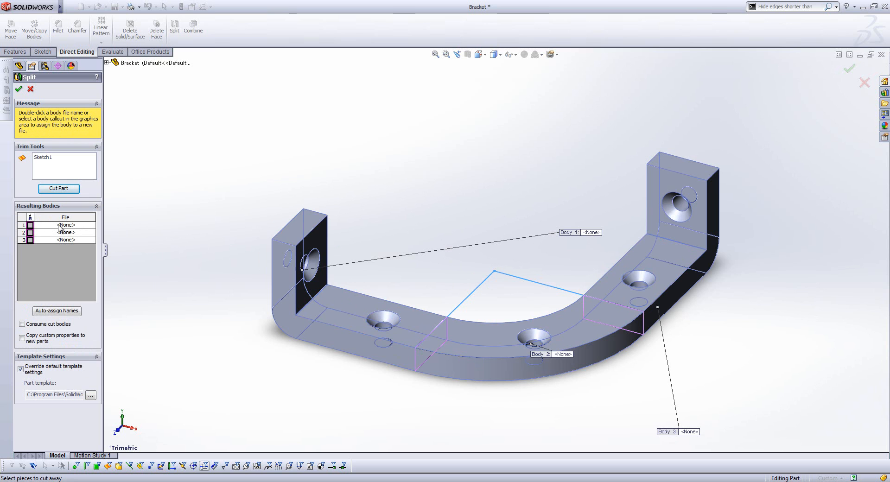
pyautogui.click(60, 225)
pyautogui.click(59, 234)
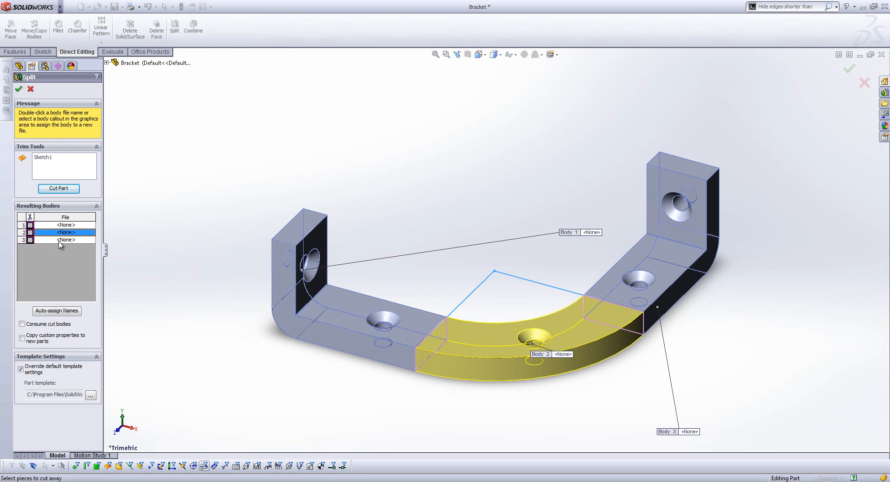
pyautogui.click(59, 240)
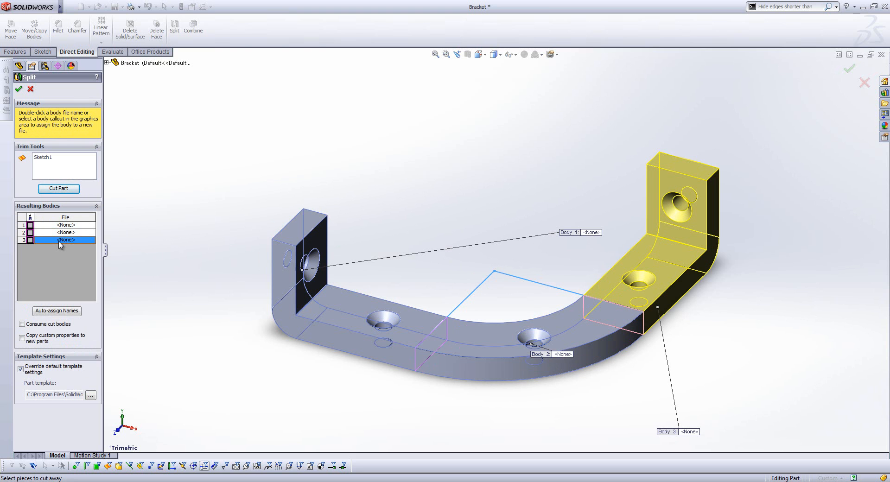
pyautogui.click(30, 226)
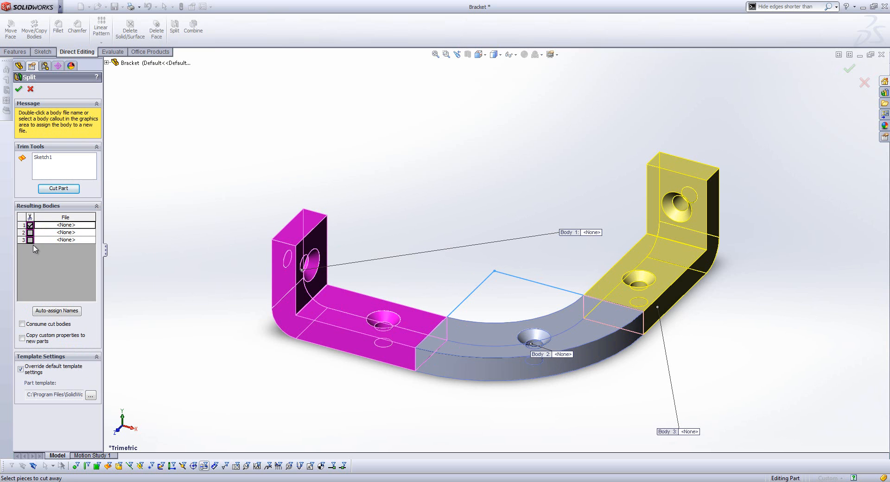
pyautogui.click(30, 240)
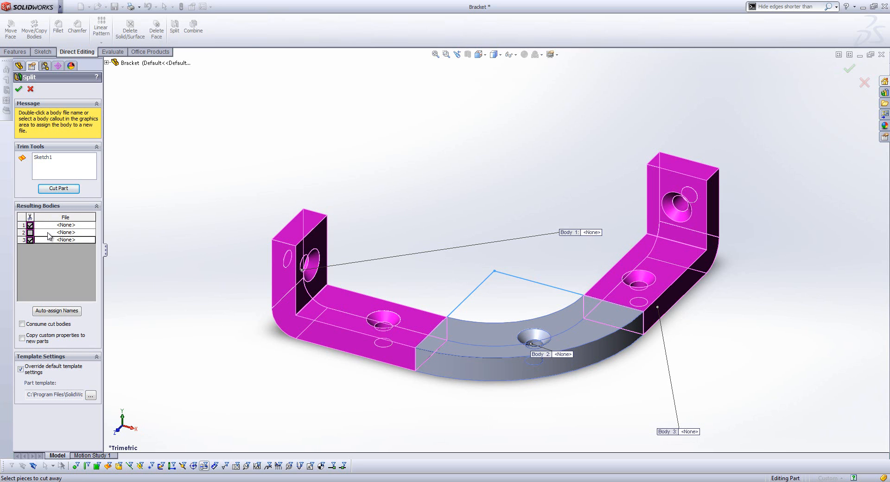
pyautogui.click(30, 232)
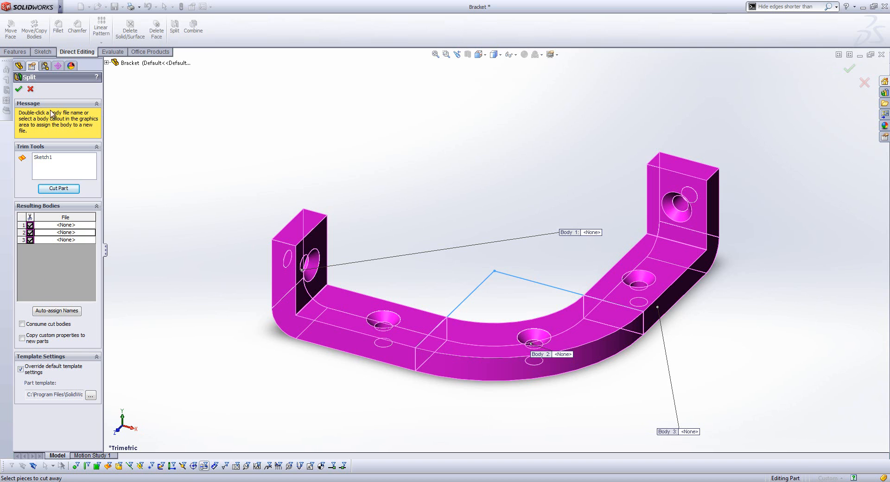
pyautogui.click(20, 89)
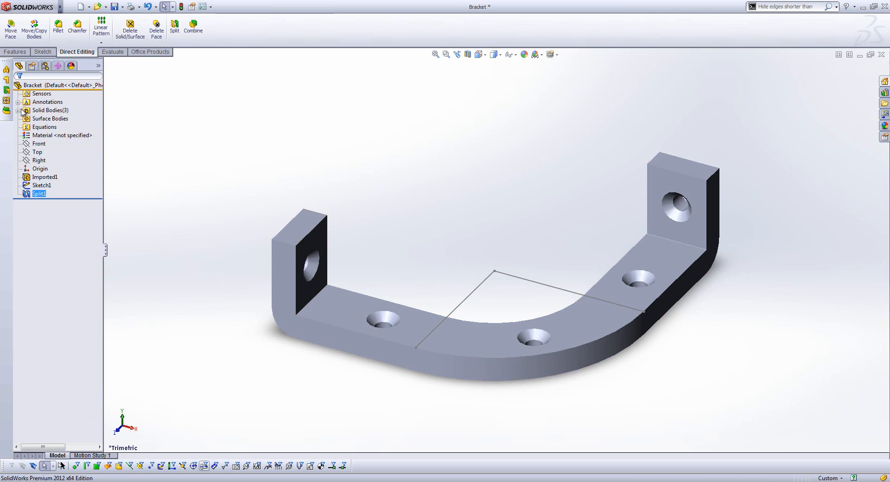
# - Delete the curved middle body of the split bracket
pyautogui.click(17, 111)
pyautogui.click(50, 119)
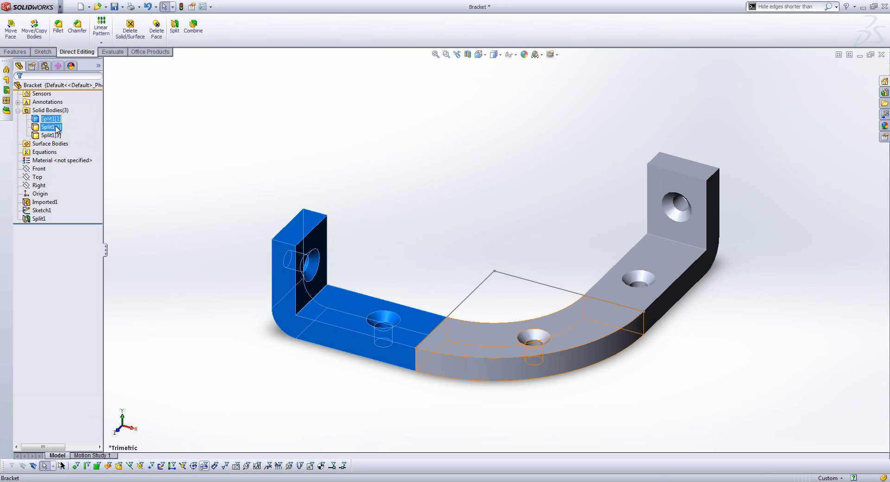
pyautogui.click(54, 127)
pyautogui.click(50, 135)
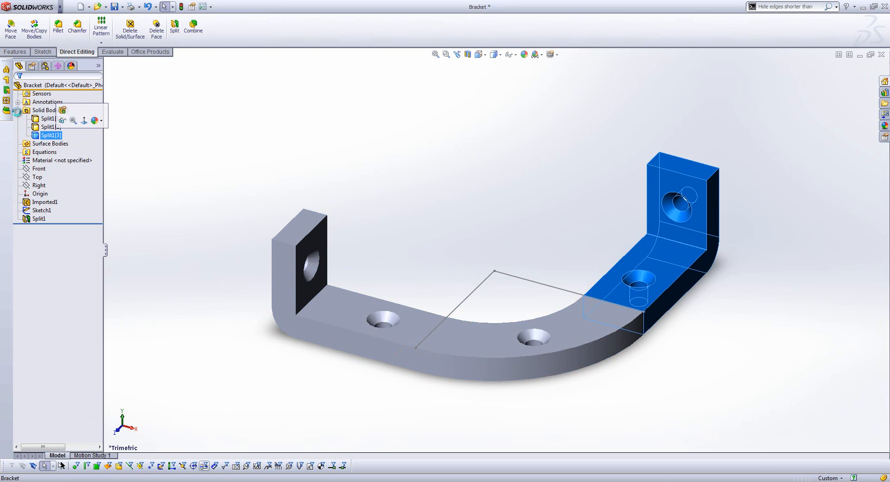
pyautogui.click(17, 110)
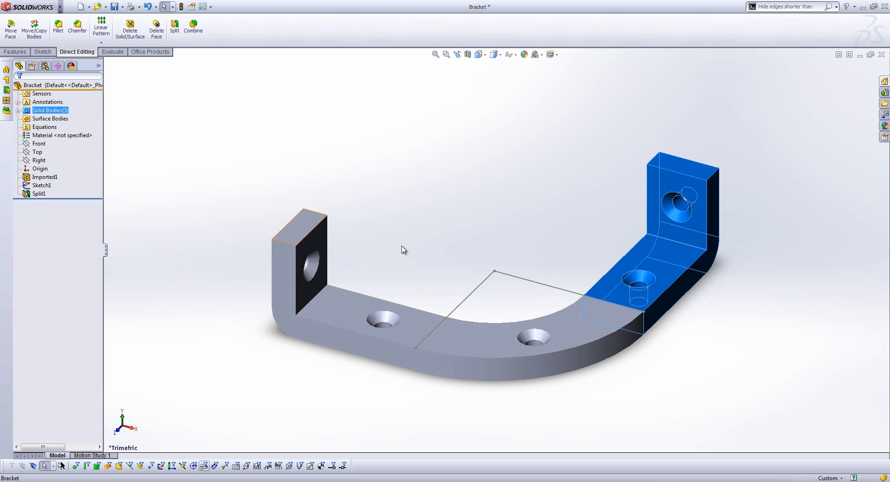
pyautogui.click(495, 345)
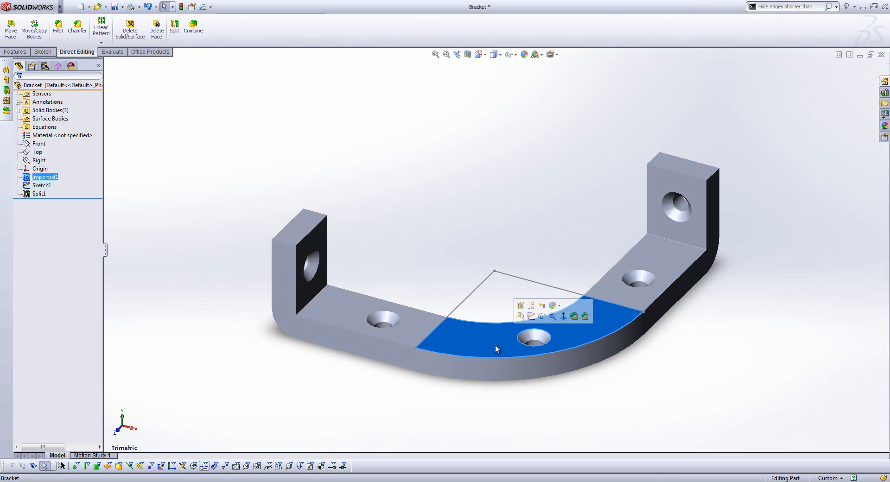
pyautogui.click(138, 26)
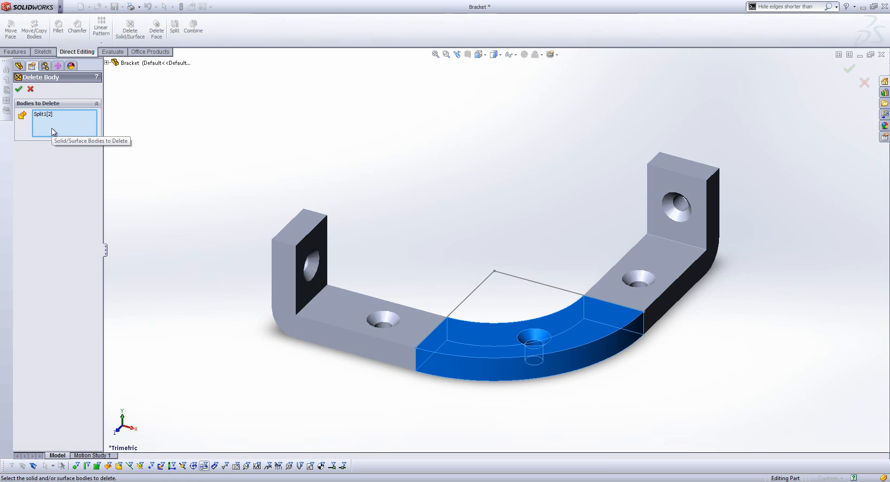
pyautogui.click(19, 89)
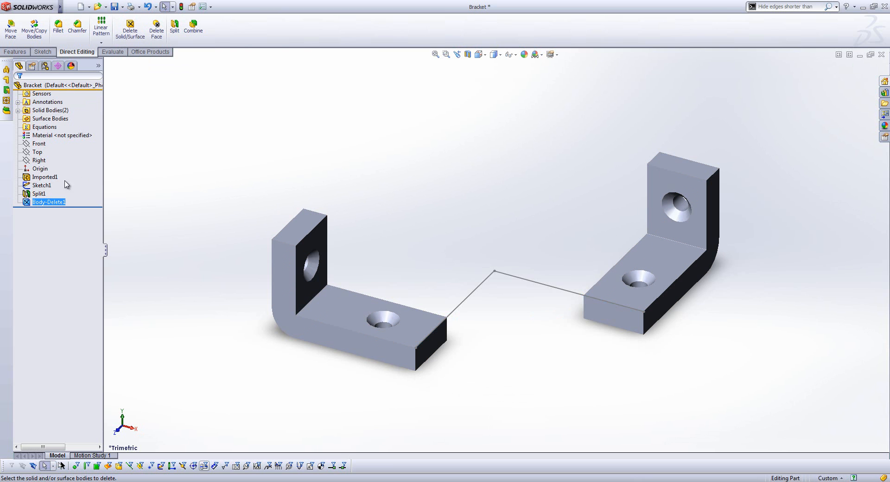
pyautogui.click(50, 203)
# - Remove the countersunk hole from the left leg's horizontal flange by deleting its faces with Delete and Patch
pyautogui.moveTo(435, 252)
pyautogui.mouseDown(button='middle')
pyautogui.moveTo(427, 274)
pyautogui.moveTo(457, 271)
pyautogui.moveTo(436, 228)
pyautogui.moveTo(433, 260)
pyautogui.moveTo(446, 273)
pyautogui.moveTo(440, 259)
pyautogui.mouseUp(button='middle')
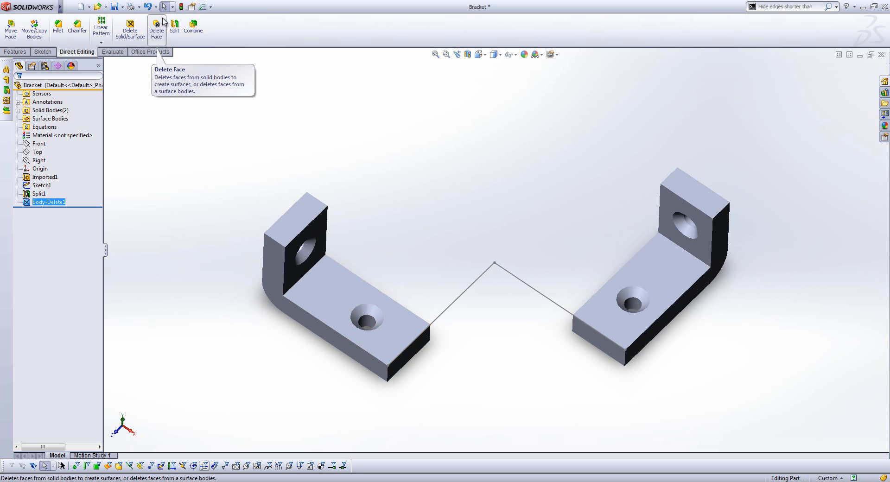
pyautogui.click(163, 21)
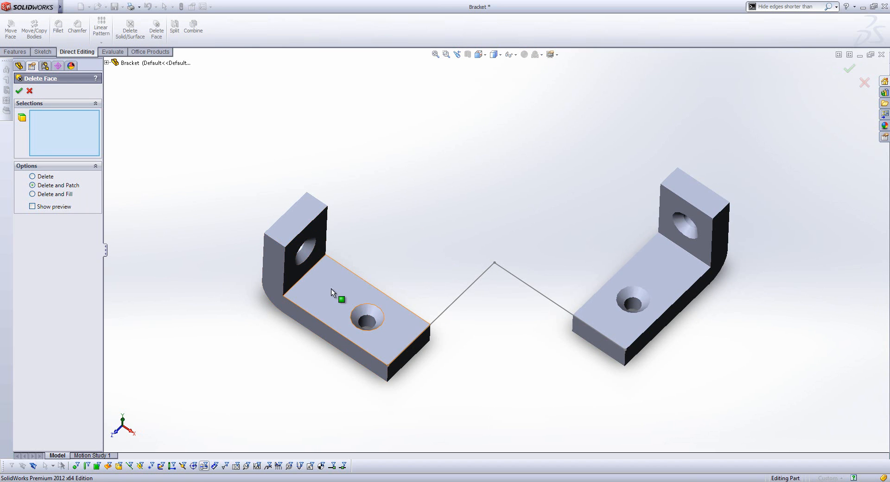
pyautogui.click(365, 310)
pyautogui.click(363, 330)
pyautogui.moveTo(331, 405)
pyautogui.mouseDown(button='middle')
pyautogui.moveTo(328, 370)
pyautogui.moveTo(324, 390)
pyautogui.mouseUp(button='middle')
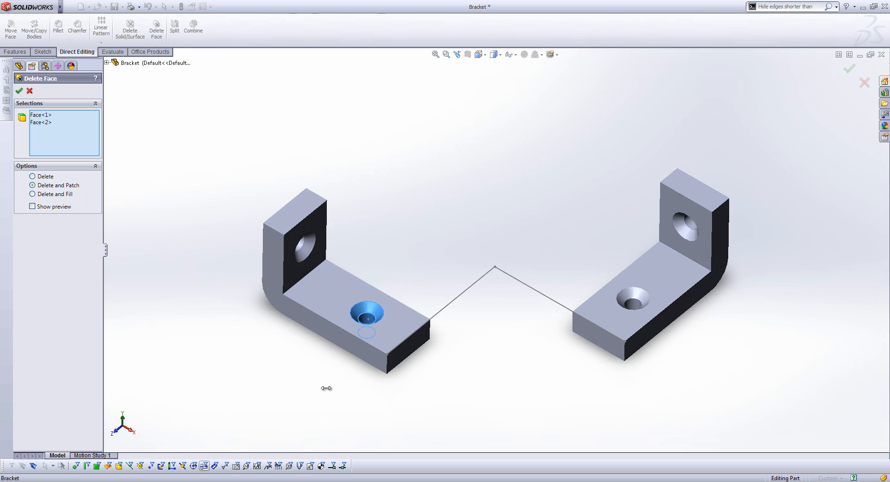
pyautogui.click(19, 91)
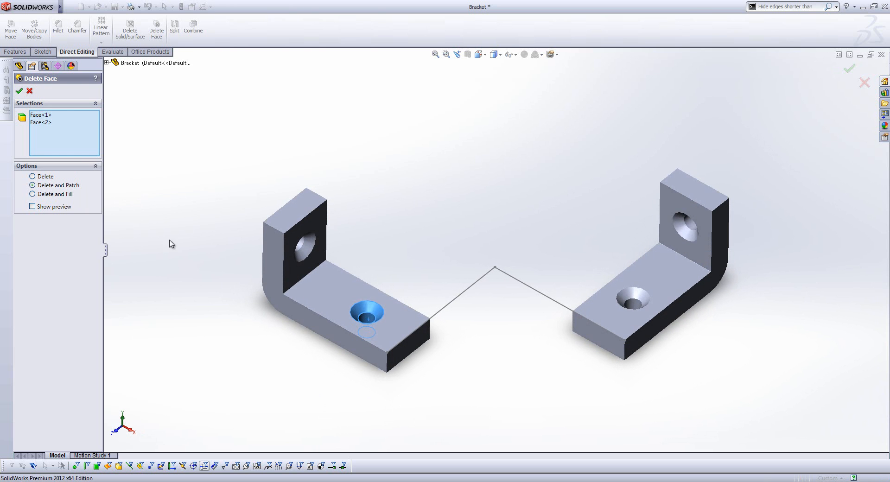
# - Remove the countersunk hole from the right leg's horizontal flange by deleting its faces with Delete and Patch
pyautogui.moveTo(336, 364); pyautogui.dragTo(319, 342, button='middle')
pyautogui.click(157, 29)
pyautogui.click(626, 292)
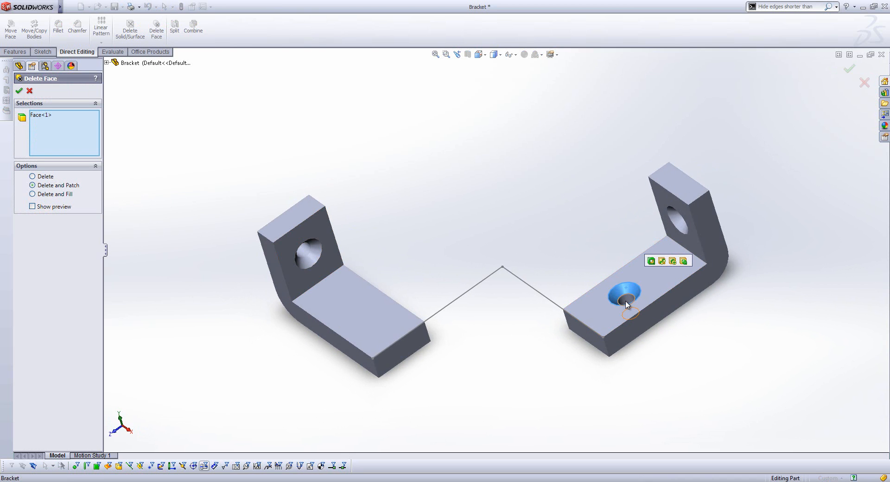
pyautogui.click(18, 91)
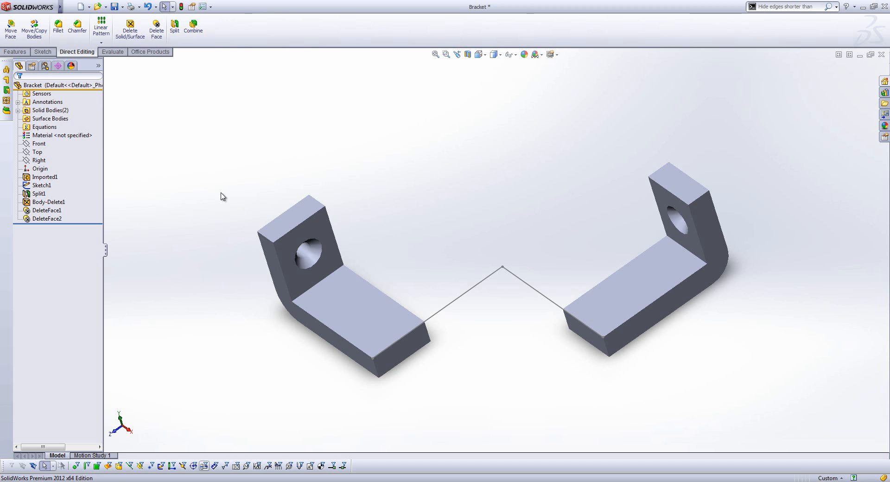
# - Chamfer the rear vertical edge at the free end of the left leg by 25 mm at 45 degrees
pyautogui.moveTo(494, 302)
pyautogui.mouseDown(button='middle')
pyautogui.moveTo(491, 250)
pyautogui.moveTo(492, 309)
pyautogui.mouseUp(button='middle')
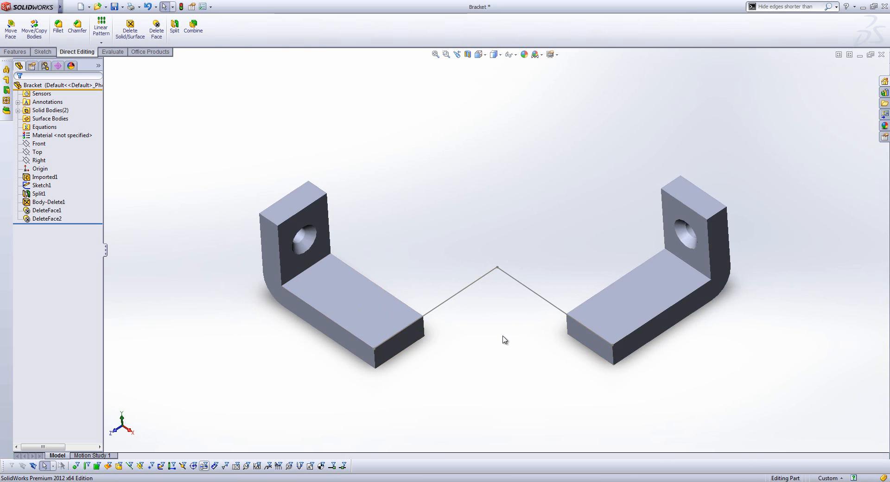
pyautogui.click(78, 27)
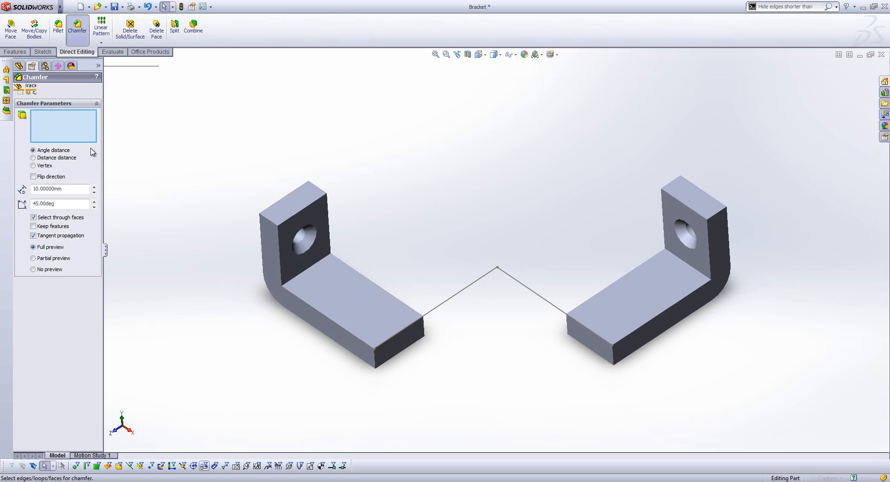
pyautogui.write('25')
pyautogui.press('Return')
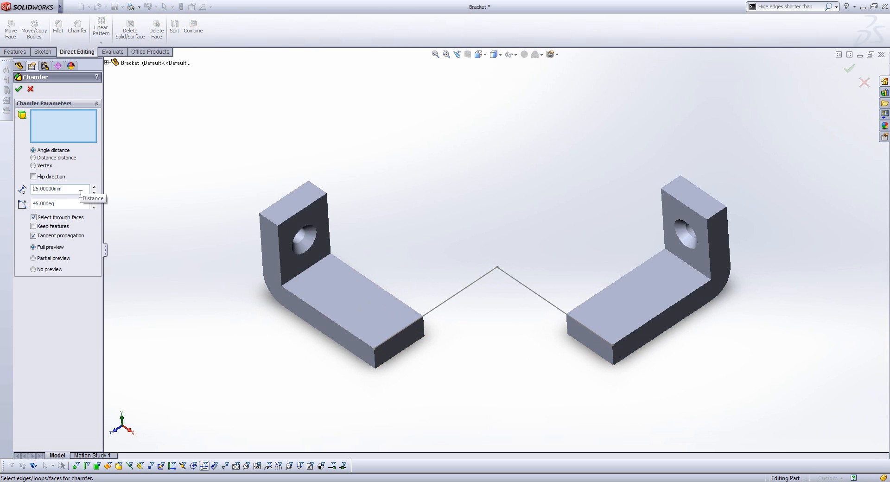
pyautogui.click(423, 329)
pyautogui.moveTo(449, 368)
pyautogui.mouseDown(button='middle')
pyautogui.moveTo(423, 349)
pyautogui.moveTo(402, 352)
pyautogui.moveTo(445, 365)
pyautogui.mouseUp(button='middle')
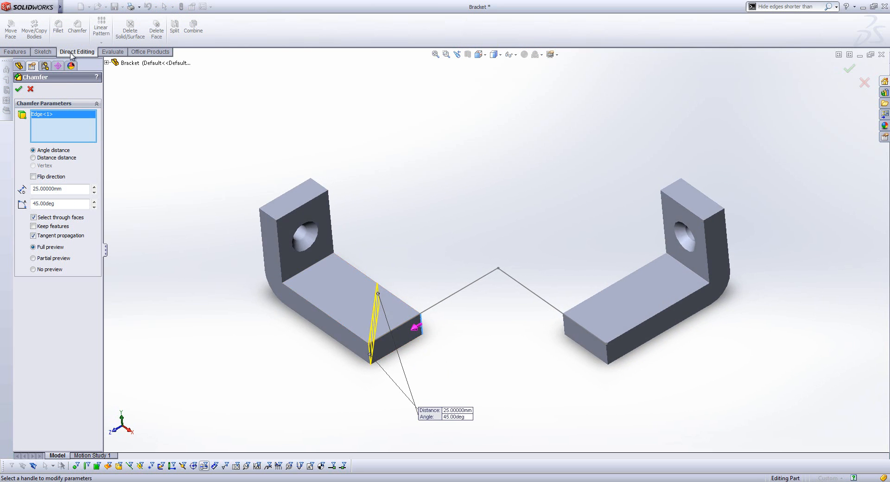
pyautogui.click(19, 88)
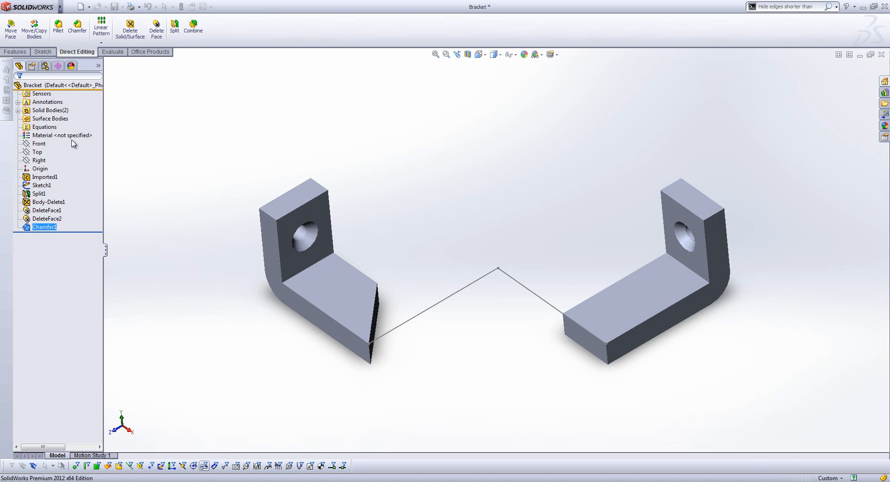
# - Chamfer the rear vertical edge at the free end of the right leg by 25 mm at 45 degrees
pyautogui.click(77, 28)
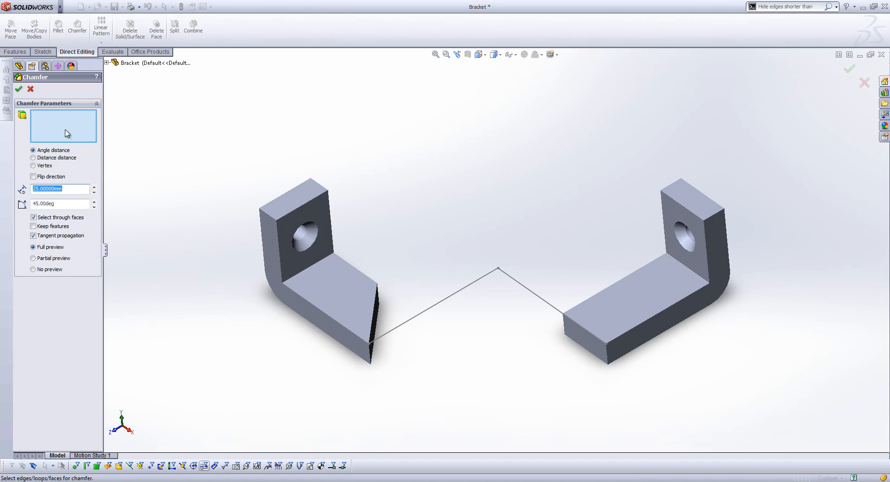
pyautogui.click(564, 322)
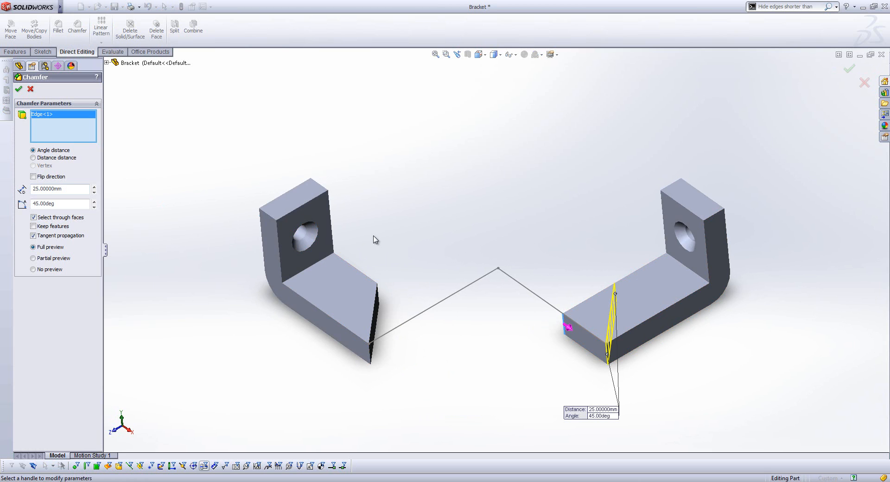
pyautogui.click(19, 89)
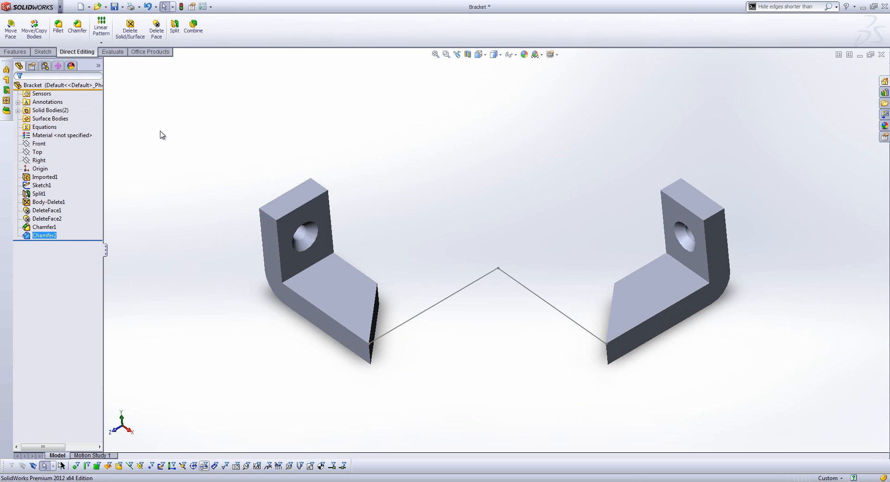
# - Move the left leg against the right leg with a Coincident constraint between their two chamfered faces
pyautogui.moveTo(407, 241)
pyautogui.mouseDown(button='middle')
pyautogui.moveTo(389, 235)
pyautogui.moveTo(433, 249)
pyautogui.moveTo(417, 249)
pyautogui.mouseUp(button='middle')
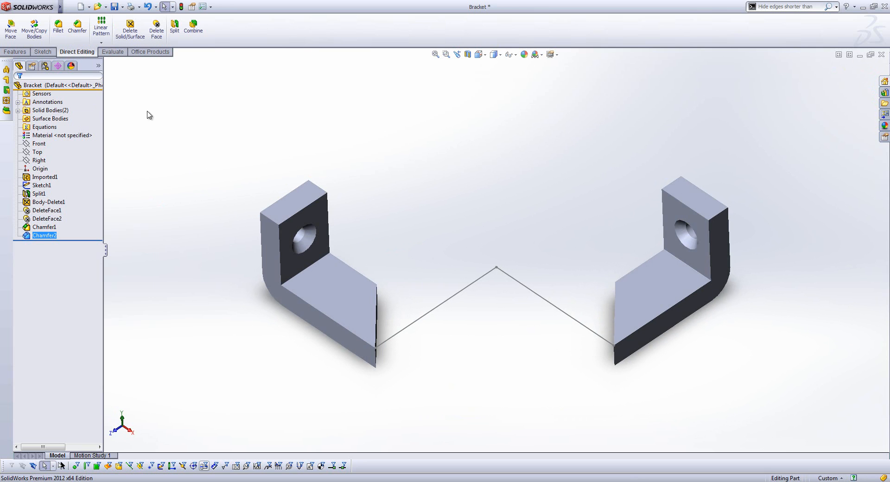
pyautogui.click(46, 42)
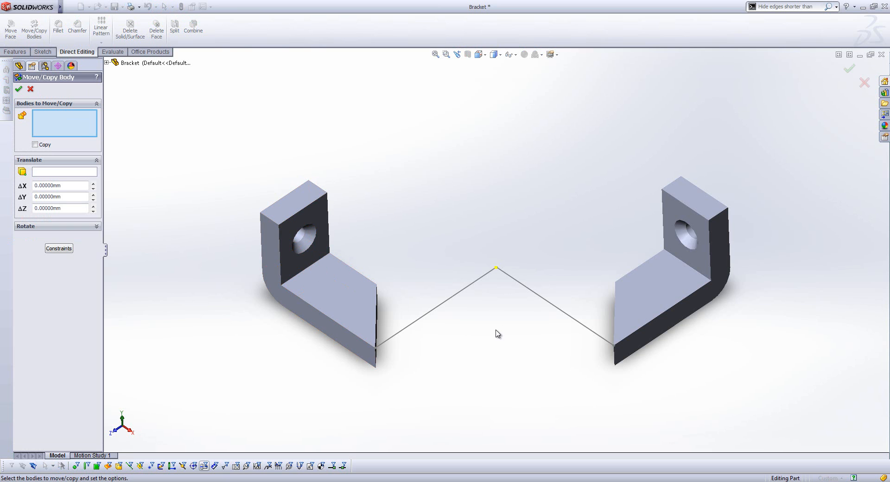
pyautogui.click(342, 293)
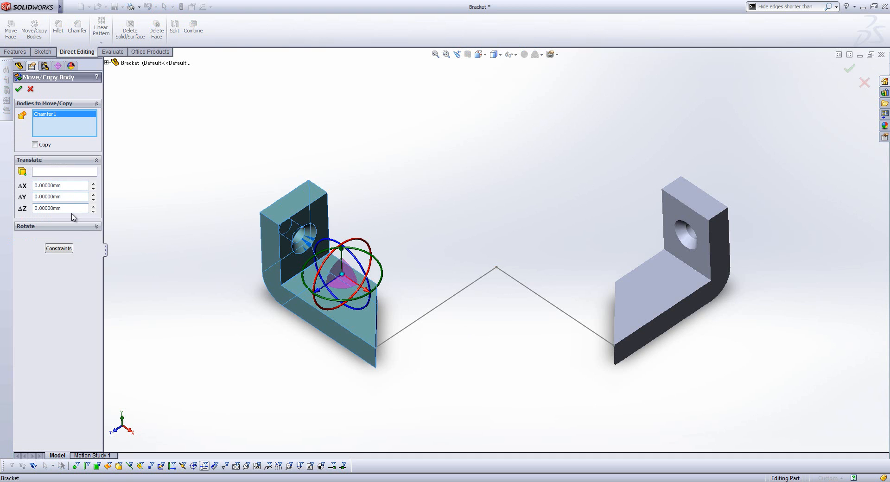
pyautogui.click(67, 248)
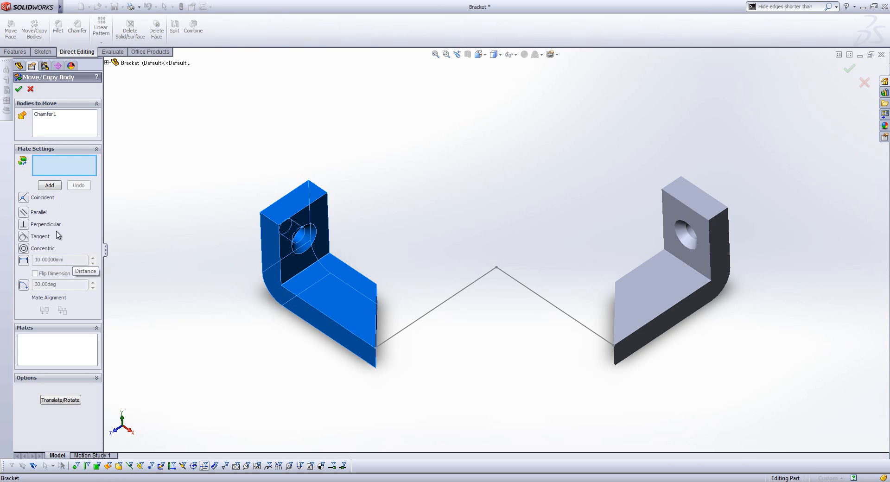
pyautogui.click(23, 198)
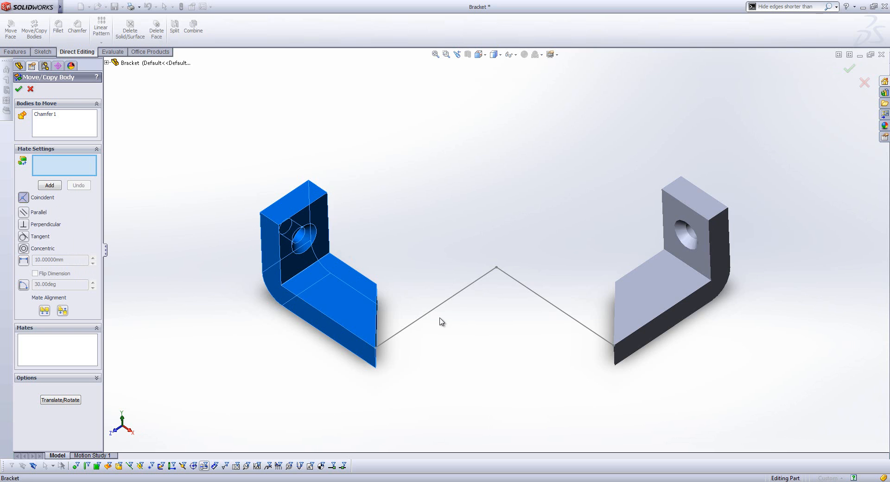
pyautogui.moveTo(449, 322); pyautogui.dragTo(384, 316, button='middle')
pyautogui.click(383, 316)
pyautogui.moveTo(472, 371); pyautogui.dragTo(516, 376, button='middle')
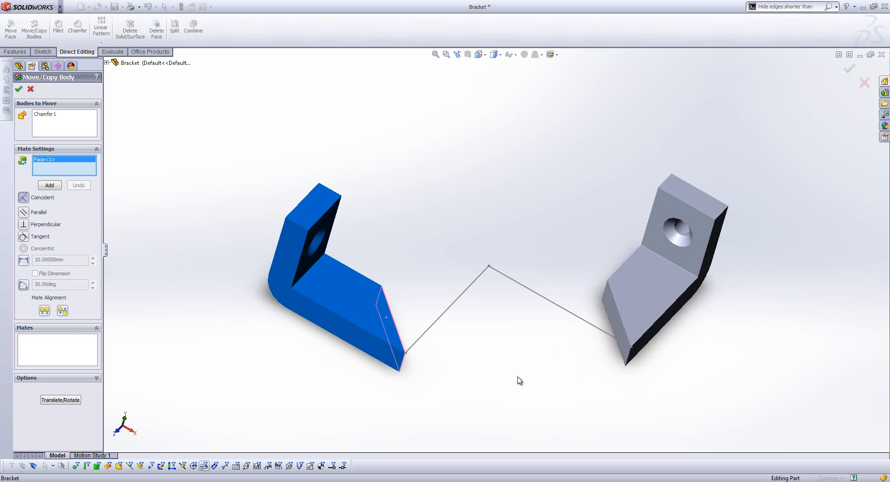
pyautogui.click(617, 323)
pyautogui.moveTo(552, 353); pyautogui.dragTo(528, 359, button='middle')
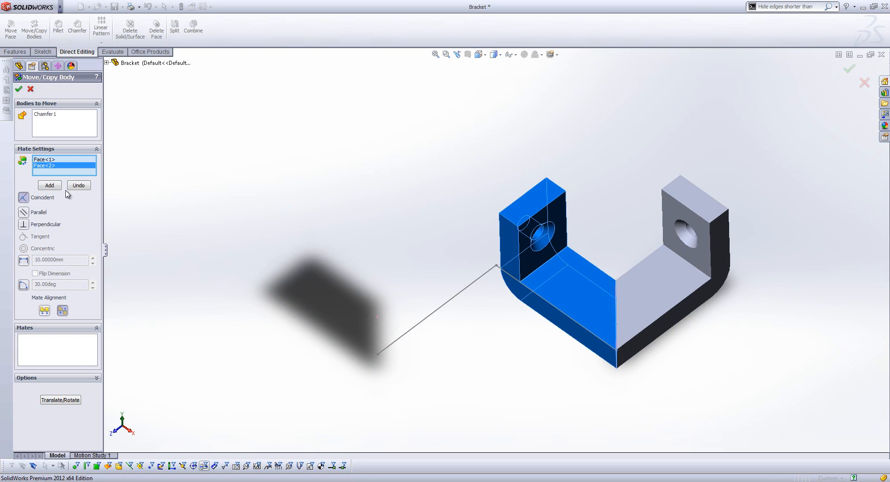
pyautogui.click(49, 184)
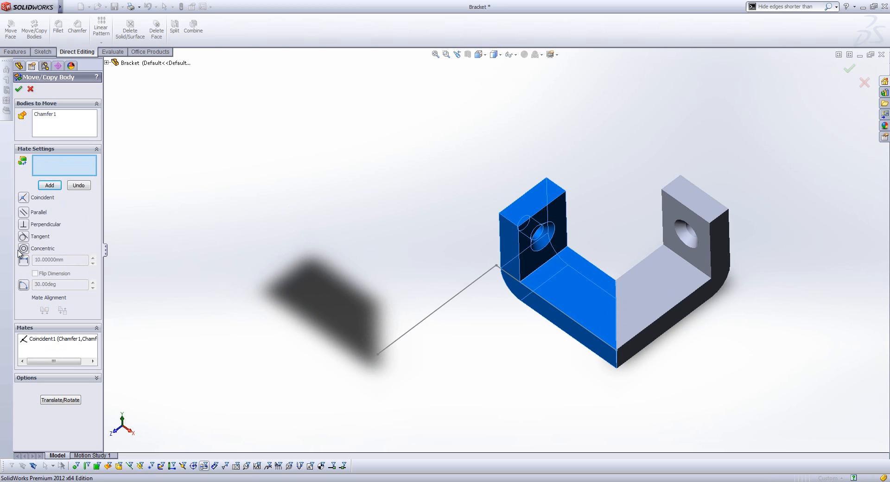
pyautogui.click(19, 90)
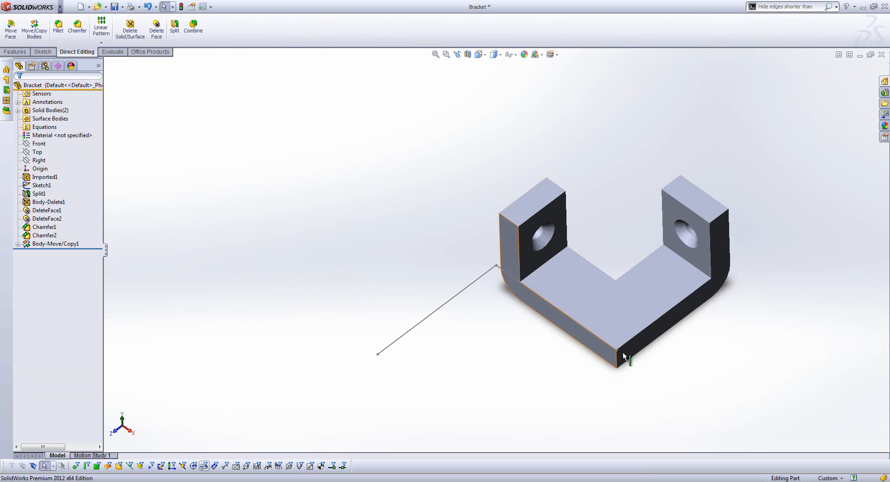
pyautogui.click(58, 26)
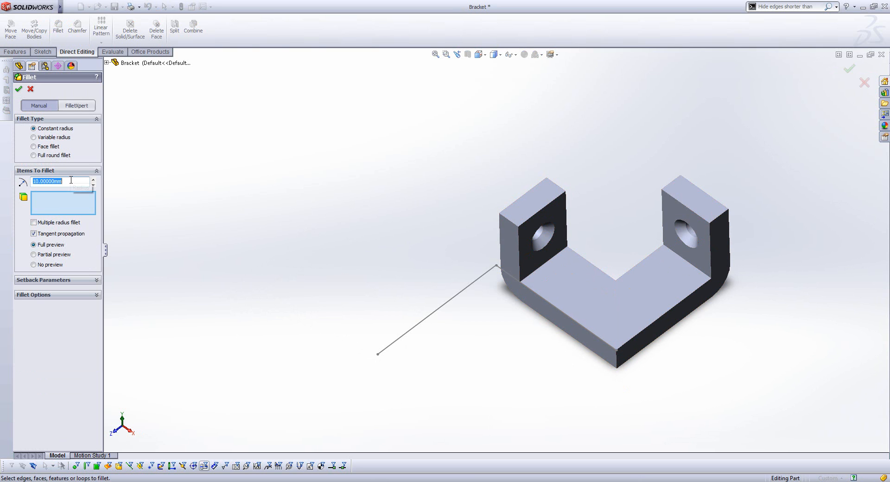
pyautogui.click(616, 364)
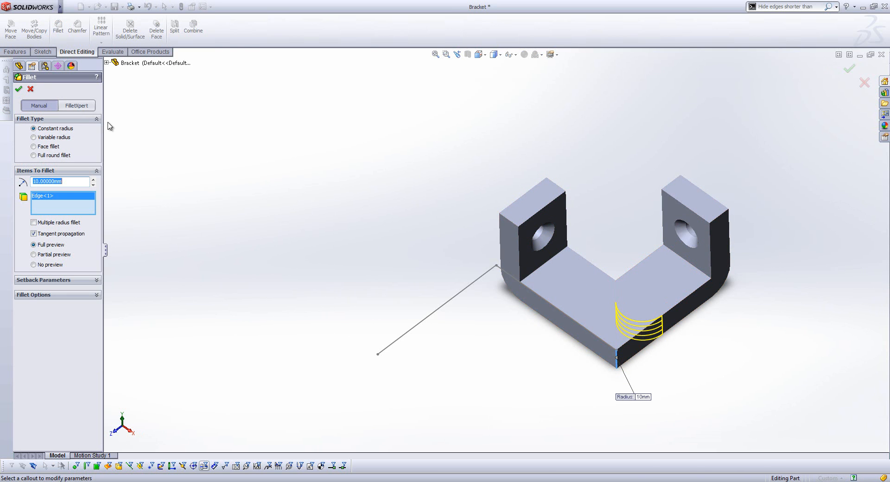
pyautogui.click(32, 89)
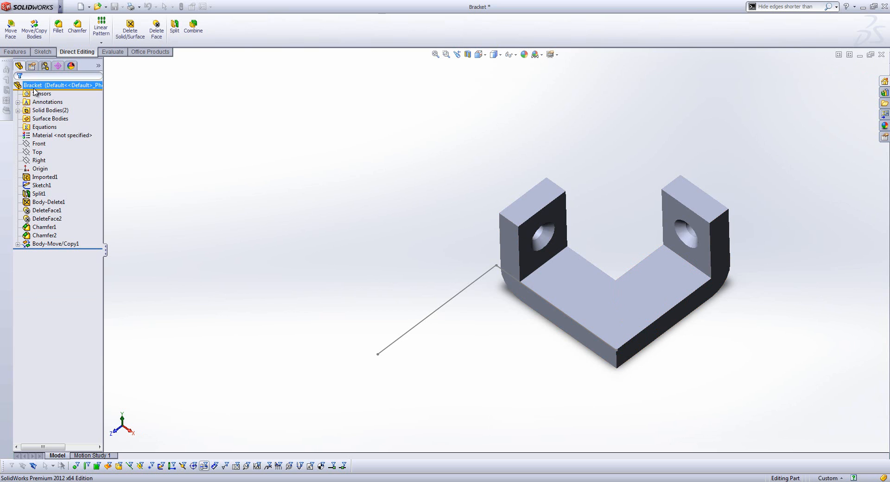
# - Combine the two joined leg bodies into one solid body using the Add operation
pyautogui.click(199, 41)
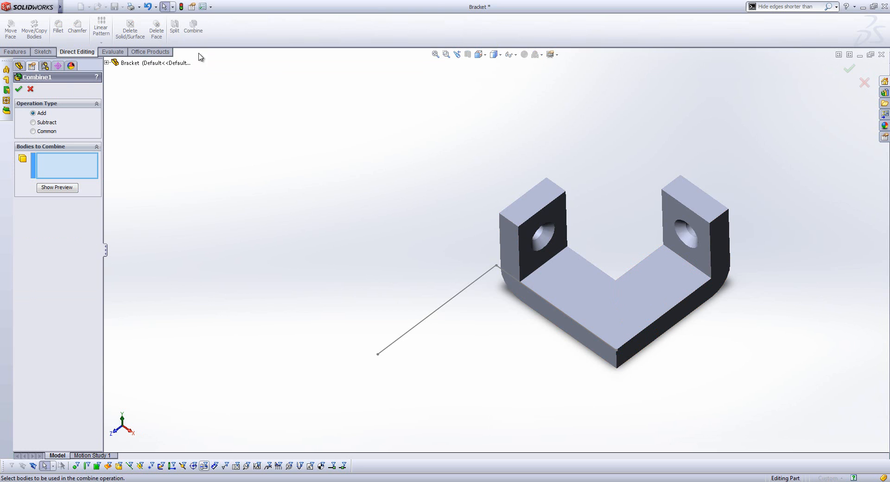
pyautogui.click(551, 299)
pyautogui.click(650, 293)
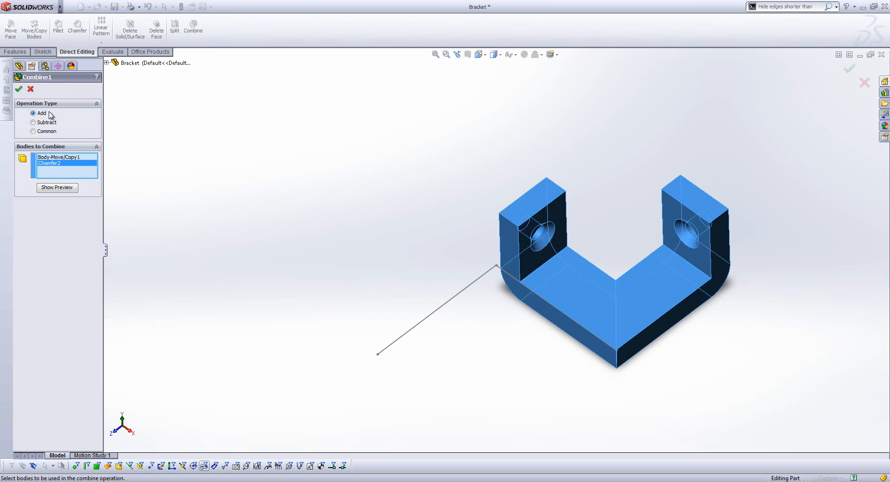
pyautogui.click(18, 89)
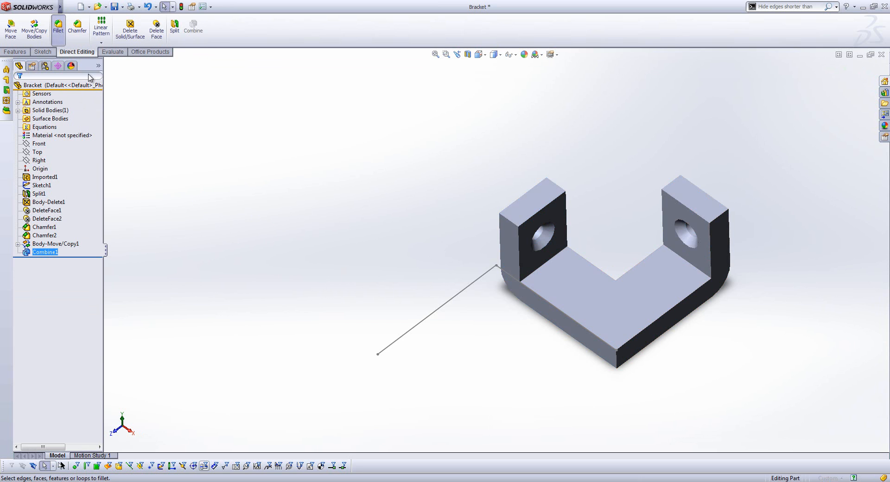
# - Fillet the outer vertical corner edge where the two legs meet with a constant radius of 25 mm
pyautogui.click(58, 26)
pyautogui.click(617, 360)
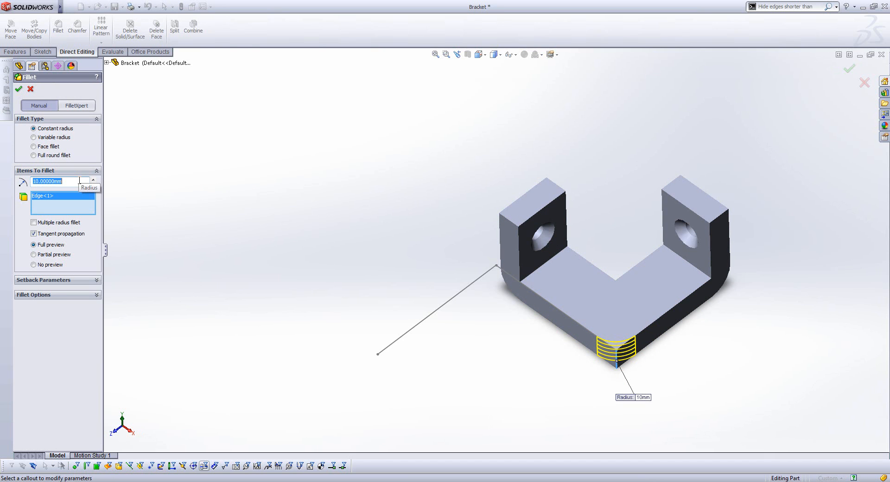
pyautogui.write('25')
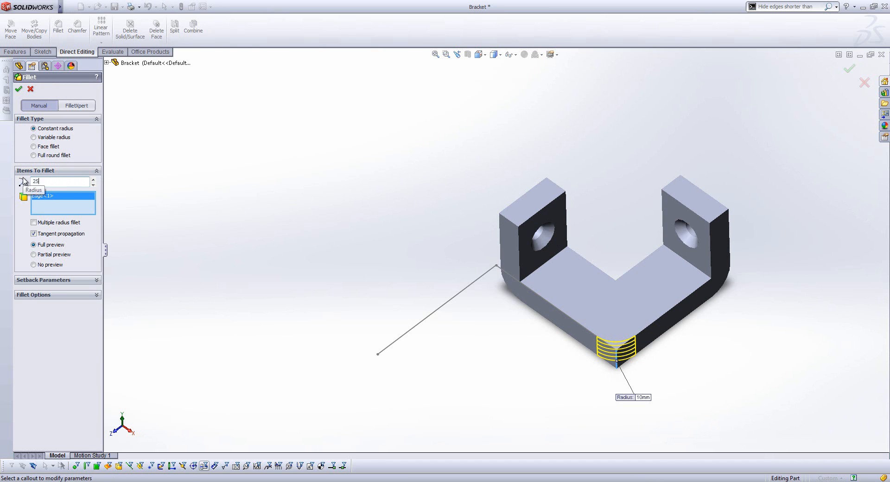
pyautogui.press('Return')
pyautogui.click(18, 89)
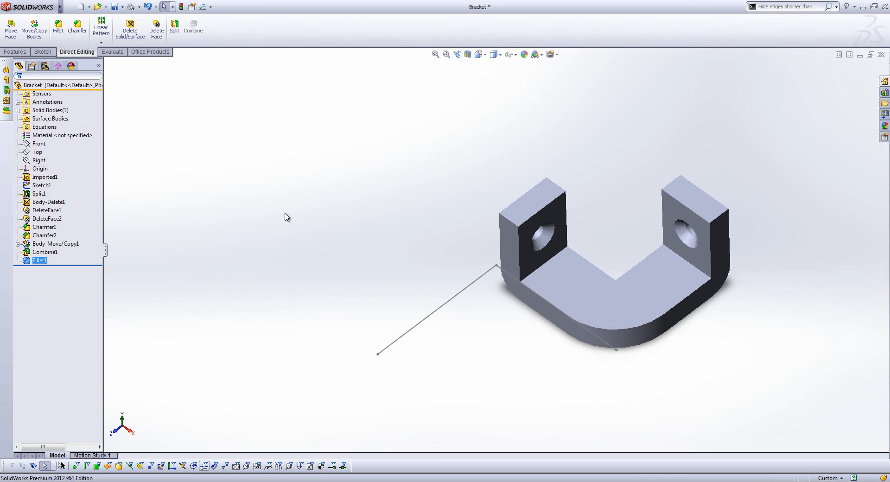
# - Round off the left upright flange with a full round fillet, using its top face as center and its two side faces
pyautogui.click(64, 41)
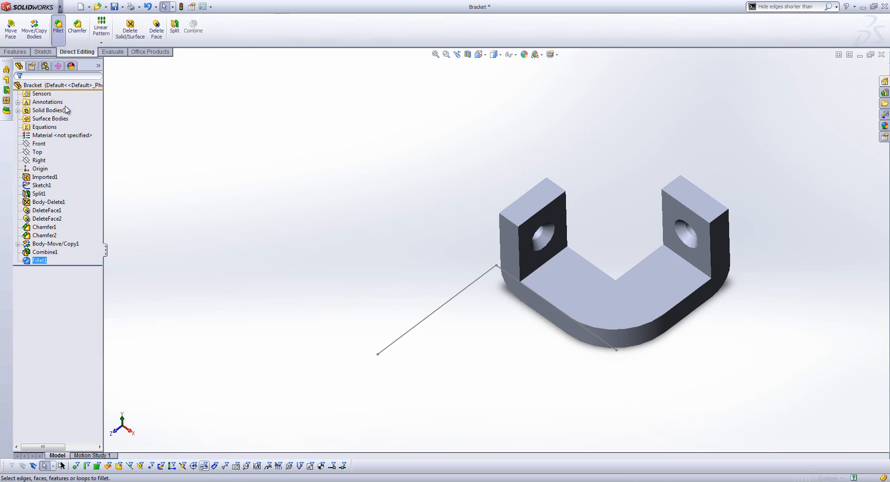
pyautogui.click(52, 156)
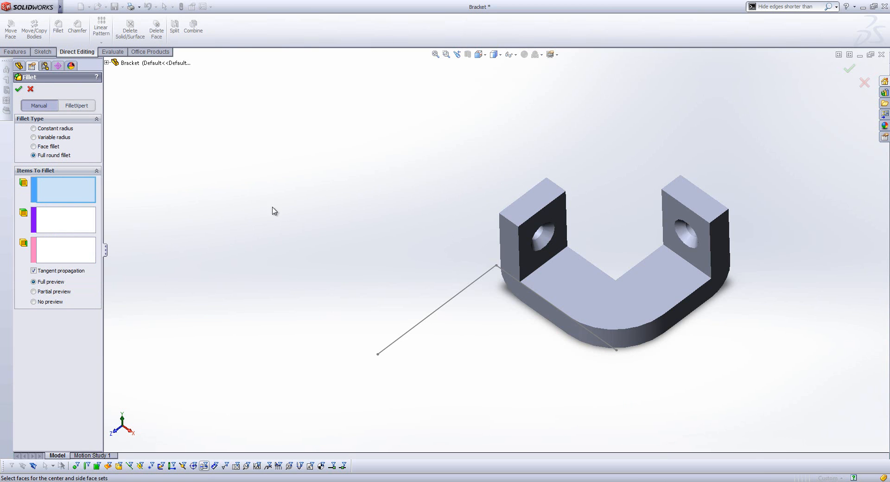
pyautogui.click(511, 246)
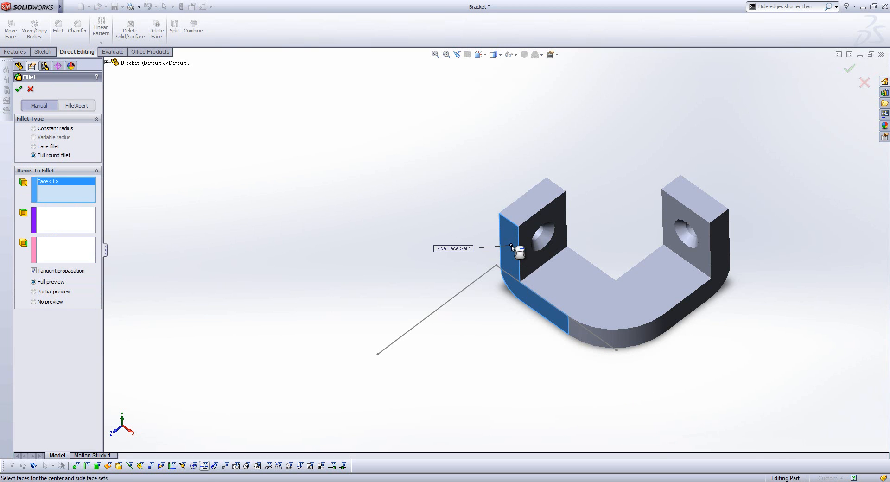
pyautogui.click(69, 218)
pyautogui.click(545, 192)
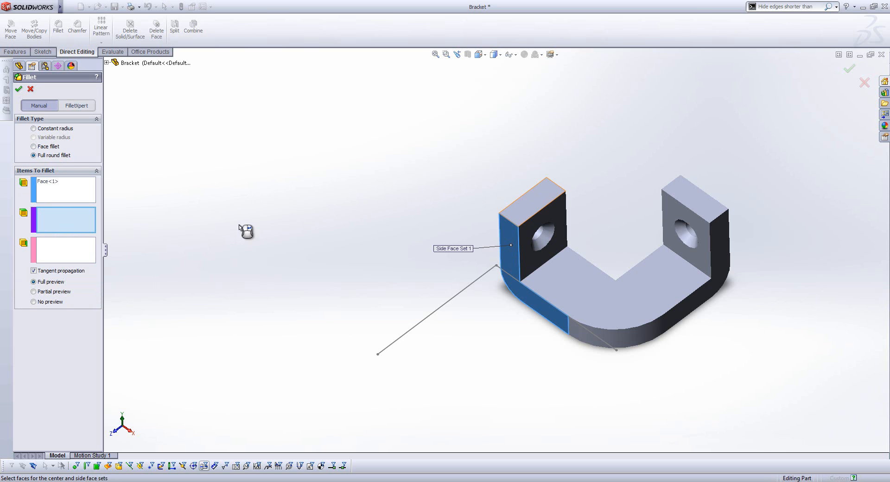
pyautogui.rightClick(560, 207)
pyautogui.click(566, 211)
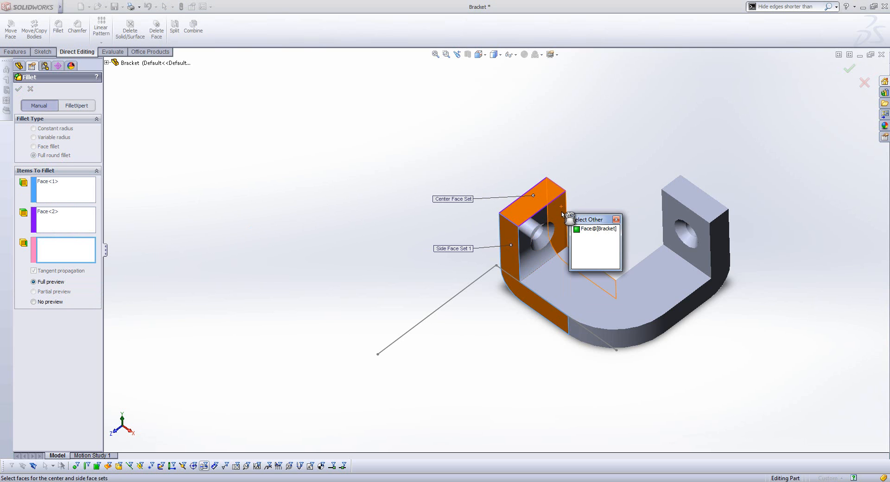
pyautogui.click(561, 214)
pyautogui.click(20, 89)
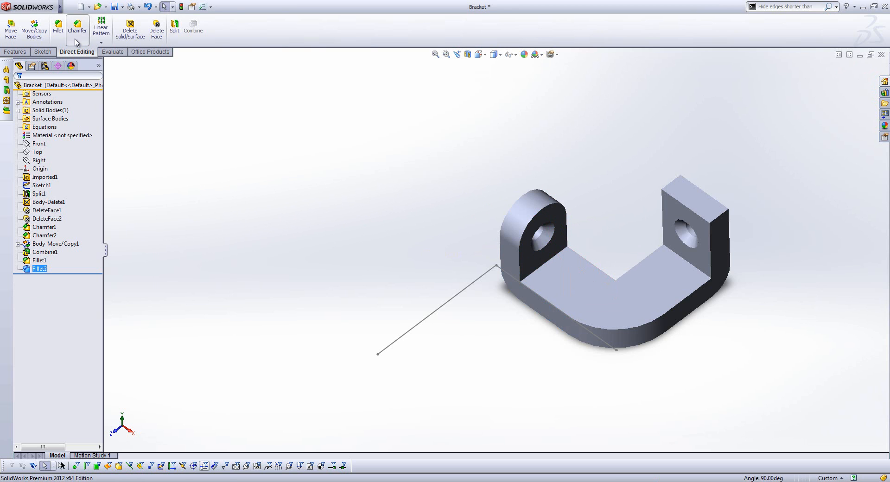
# - Round off the right upright flange with a full round fillet, using its top face as center and its two side faces
pyautogui.click(56, 30)
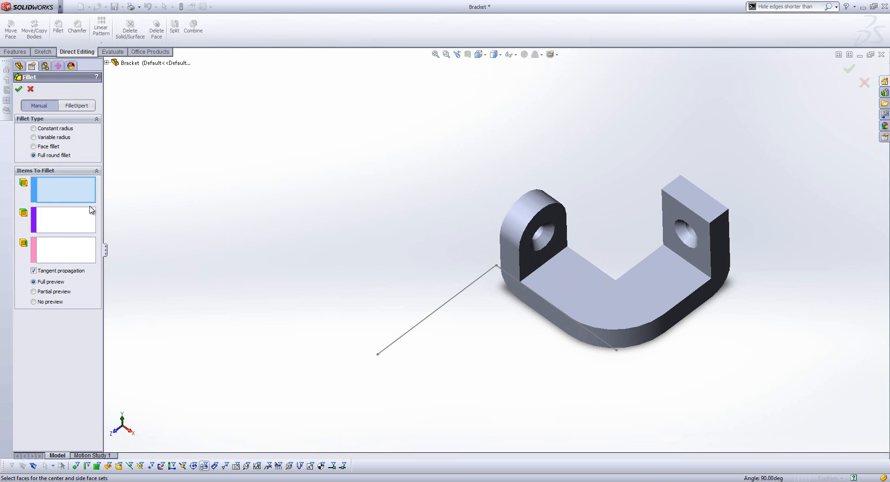
pyautogui.click(721, 242)
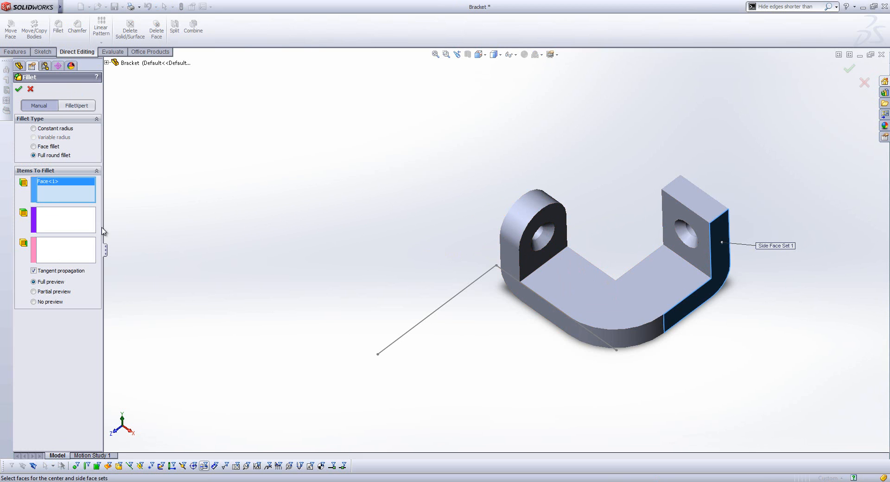
pyautogui.click(78, 215)
pyautogui.click(691, 195)
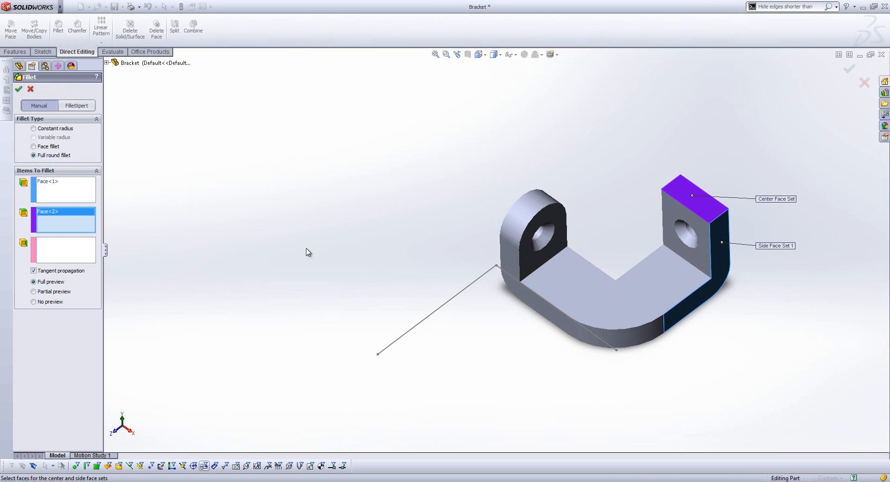
pyautogui.click(79, 245)
pyautogui.rightClick(663, 198)
pyautogui.click(696, 203)
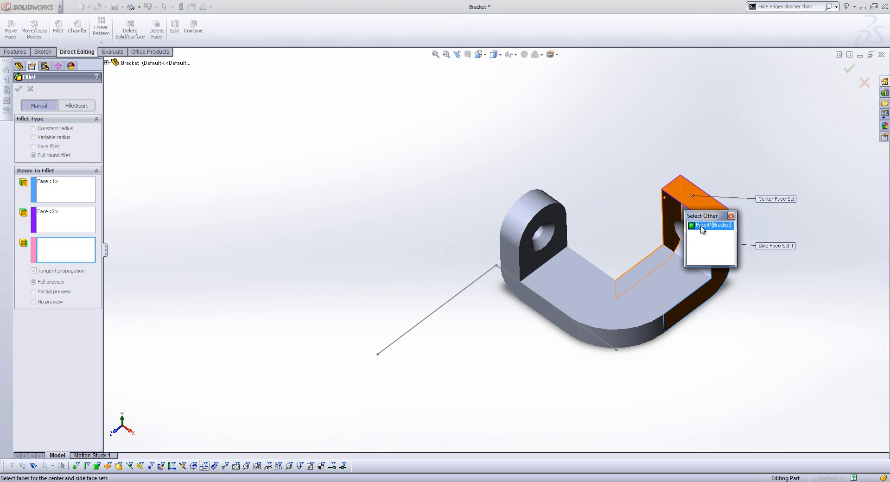
pyautogui.click(701, 225)
pyautogui.click(18, 89)
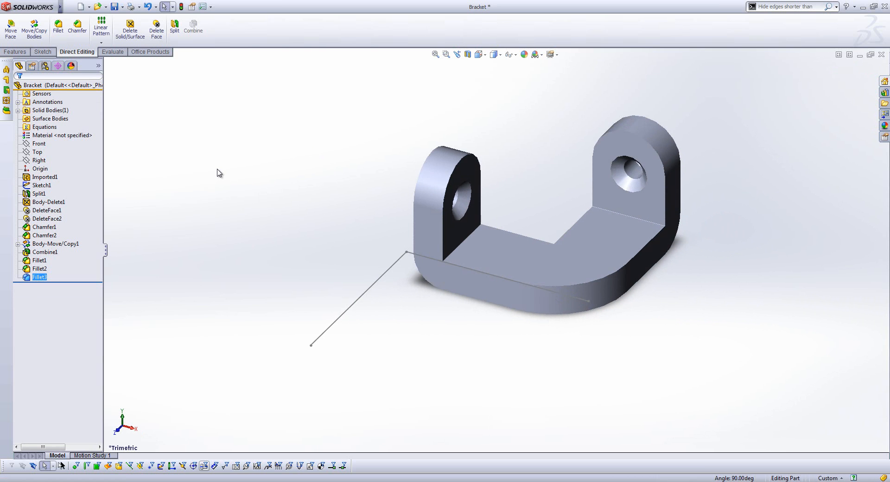
pyautogui.click(46, 180)
pyautogui.click(292, 183)
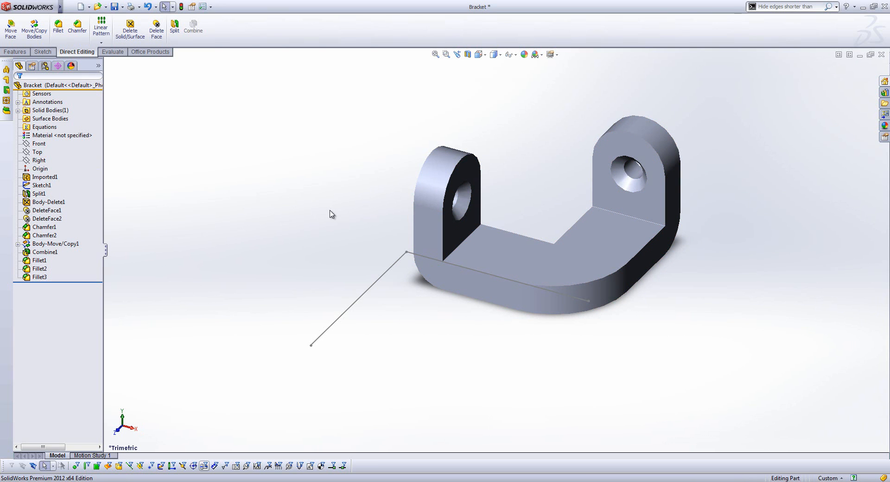
# - Open the recent Imported Desk Tidy part, decline feature recognition, and start the Move Face command
pyautogui.press('r')
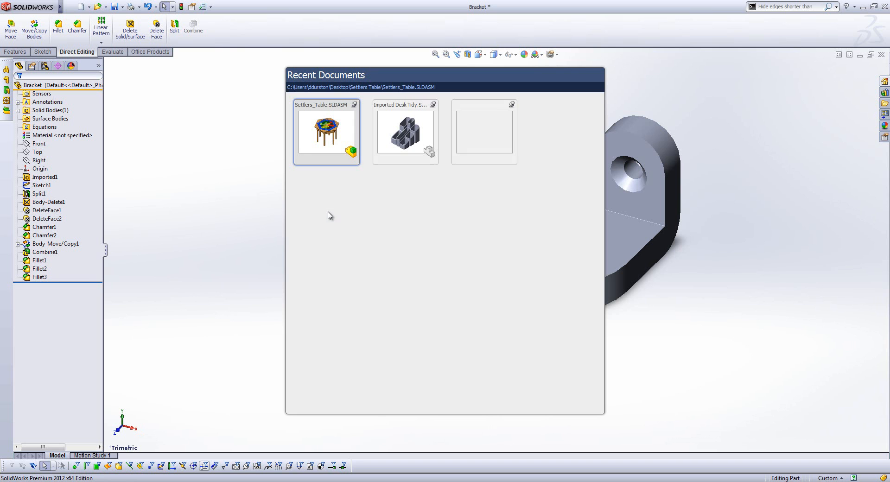
pyautogui.click(408, 125)
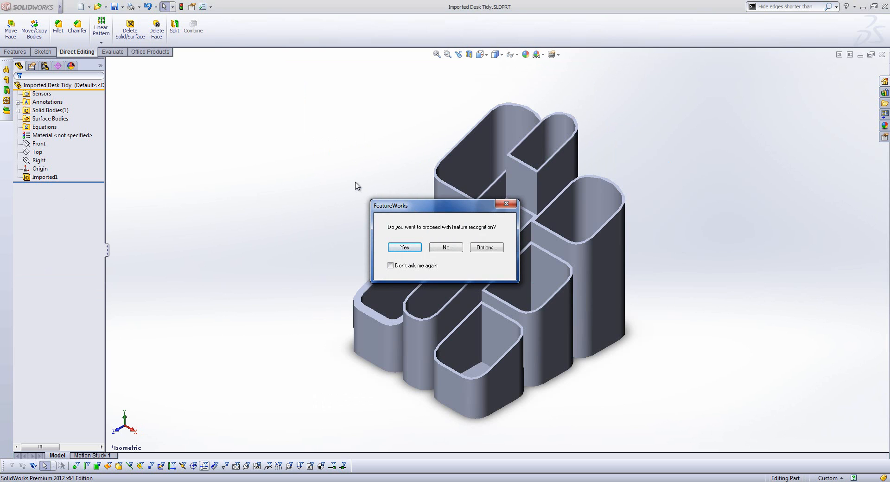
pyautogui.click(452, 248)
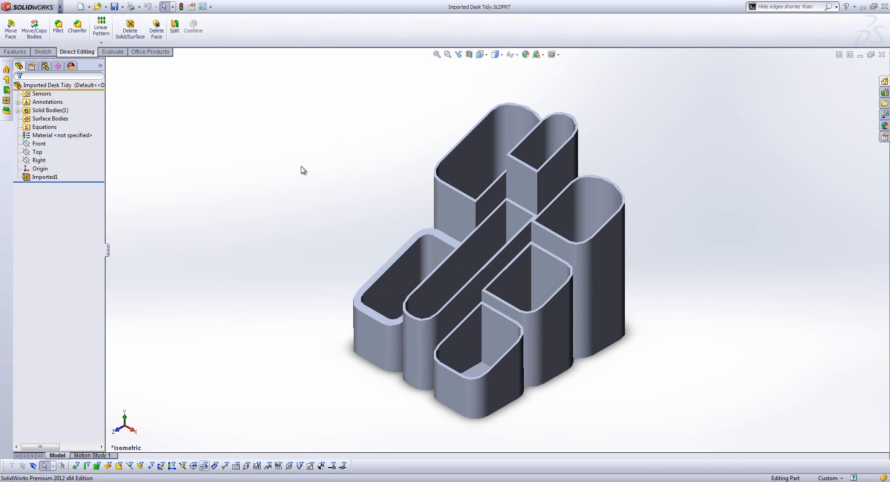
pyautogui.rightClick(314, 187)
pyautogui.click(302, 178)
pyautogui.moveTo(302, 178)
pyautogui.mouseDown(button='middle')
pyautogui.moveTo(318, 191)
pyautogui.moveTo(322, 216)
pyautogui.moveTo(298, 222)
pyautogui.moveTo(286, 192)
pyautogui.moveTo(322, 183)
pyautogui.moveTo(324, 205)
pyautogui.moveTo(312, 198)
pyautogui.moveTo(318, 248)
pyautogui.moveTo(295, 248)
pyautogui.moveTo(312, 218)
pyautogui.moveTo(329, 230)
pyautogui.moveTo(366, 296)
pyautogui.mouseUp(button='middle')
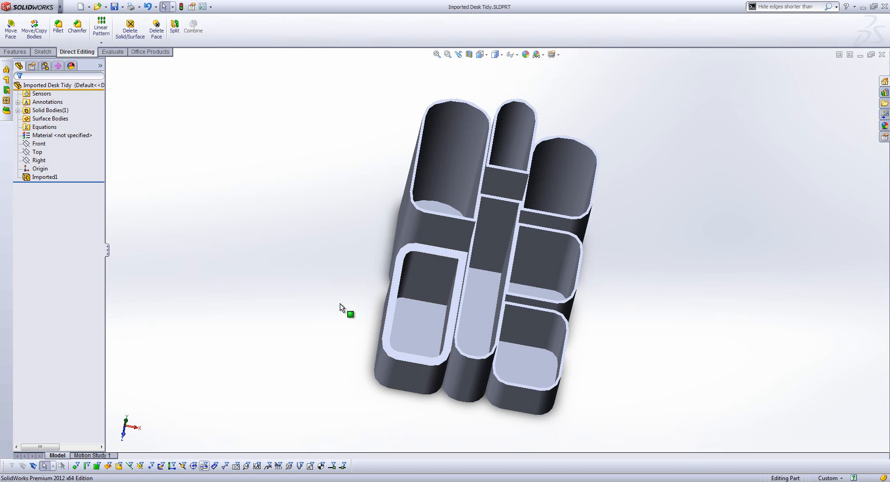
pyautogui.moveTo(337, 297); pyautogui.dragTo(327, 291, button='middle')
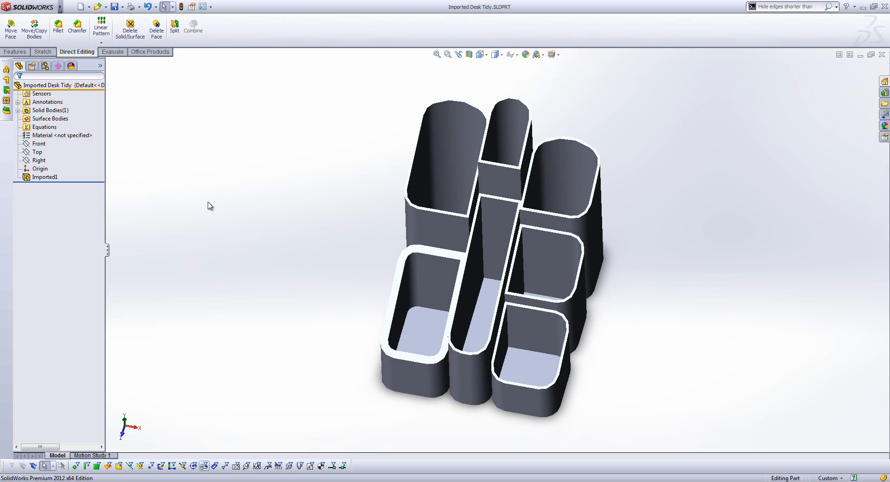
pyautogui.click(11, 34)
pyautogui.moveTo(288, 272); pyautogui.dragTo(280, 256, button='middle')
pyautogui.click(586, 304)
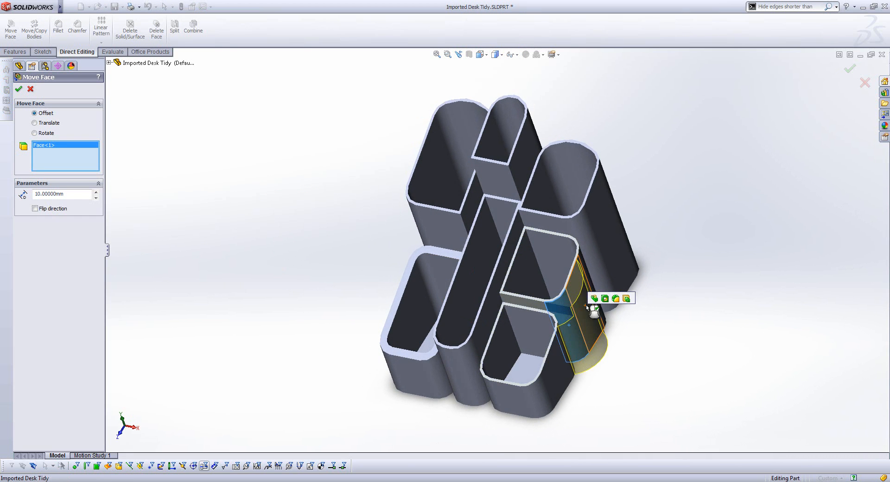
pyautogui.click(574, 284)
pyautogui.moveTo(575, 284); pyautogui.dragTo(506, 310, button='middle')
pyautogui.click(596, 296)
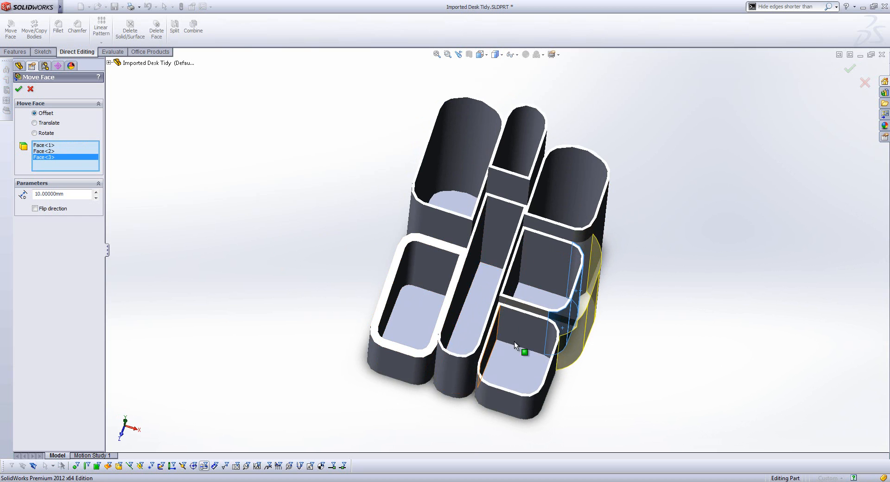
pyautogui.rightClick(65, 170)
pyautogui.click(95, 174)
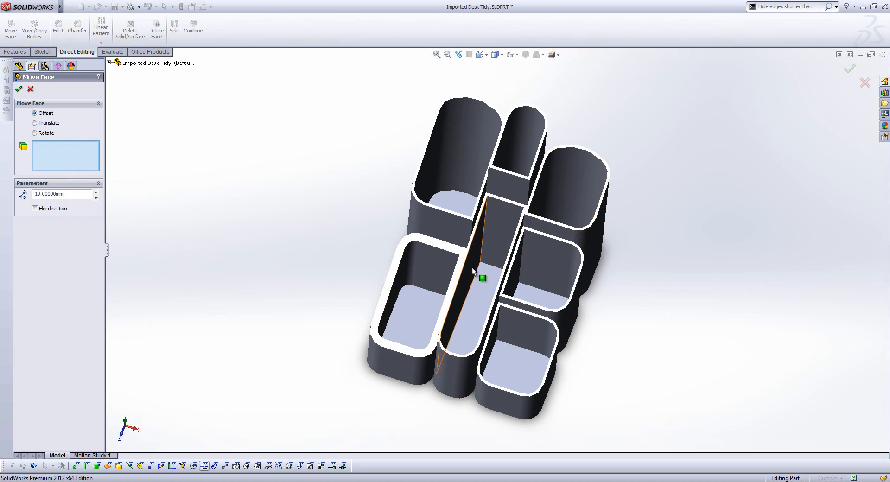
# - Offset all inner wall faces of the thick-walled front-left compartment by 3 mm with the direction flipped to thin its walls
pyautogui.click(407, 271)
pyautogui.click(429, 268)
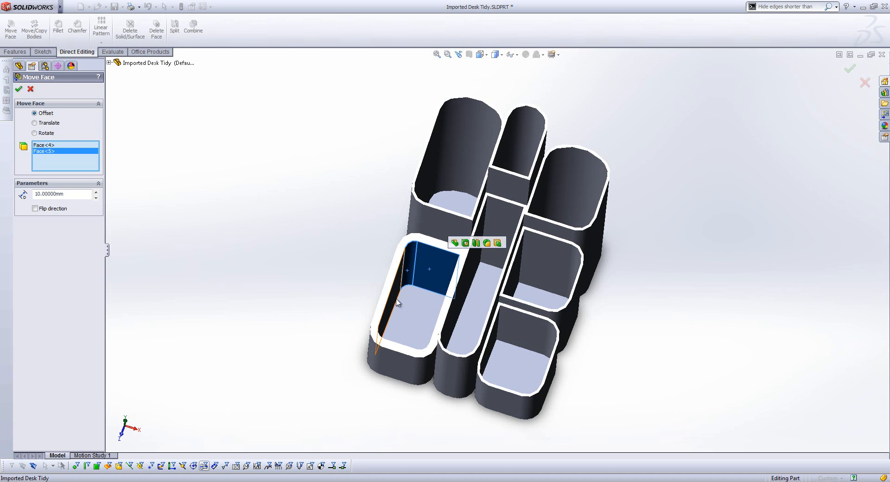
pyautogui.click(408, 296)
pyautogui.moveTo(409, 298); pyautogui.dragTo(417, 351, button='middle')
pyautogui.click(427, 309)
pyautogui.click(415, 325)
pyautogui.click(401, 321)
pyautogui.moveTo(400, 286); pyautogui.dragTo(288, 270, button='middle')
pyautogui.click(413, 310)
pyautogui.moveTo(288, 269); pyautogui.dragTo(249, 224, button='right')
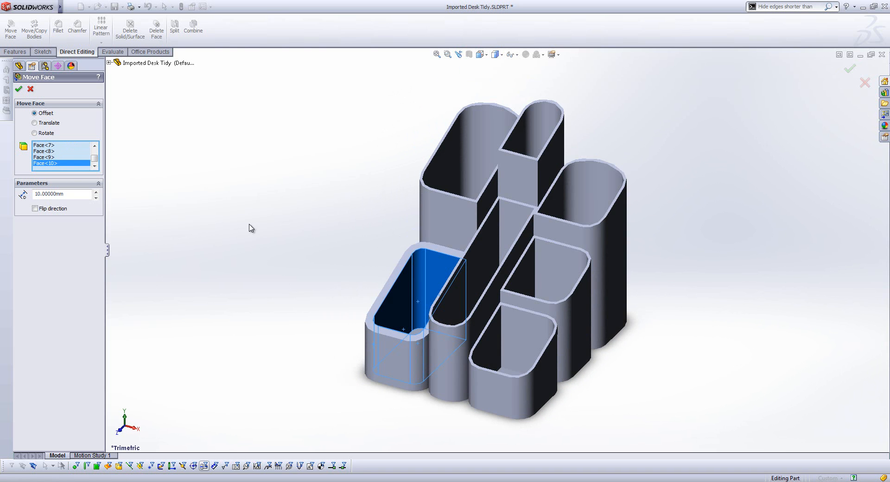
pyautogui.moveTo(202, 208); pyautogui.dragTo(205, 307, button='middle')
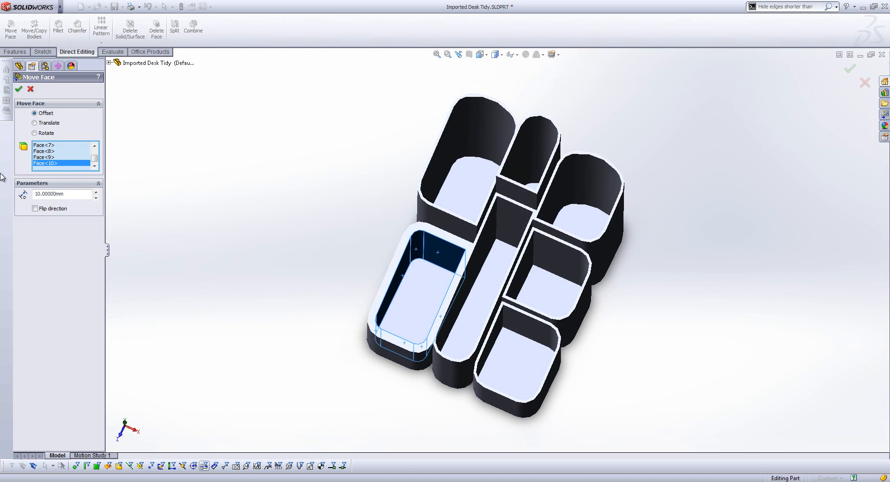
pyautogui.click(35, 209)
pyautogui.write('3')
pyautogui.moveTo(232, 220); pyautogui.dragTo(236, 248, button='middle')
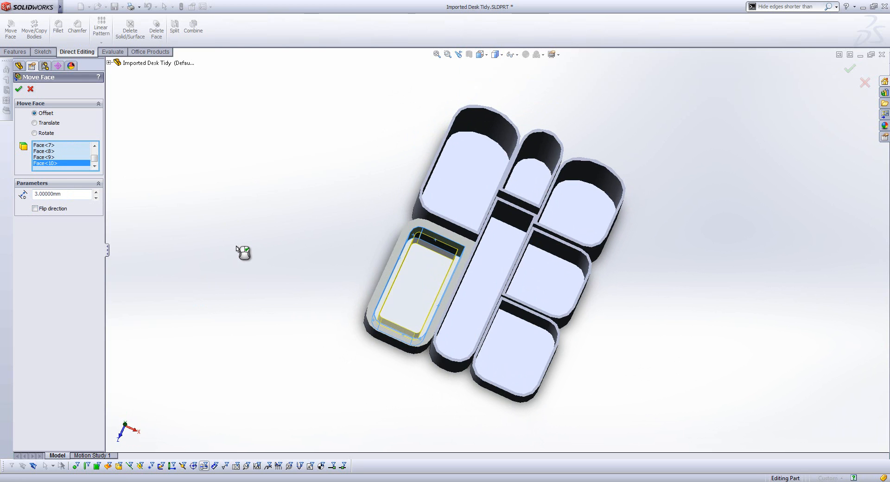
pyautogui.click(35, 209)
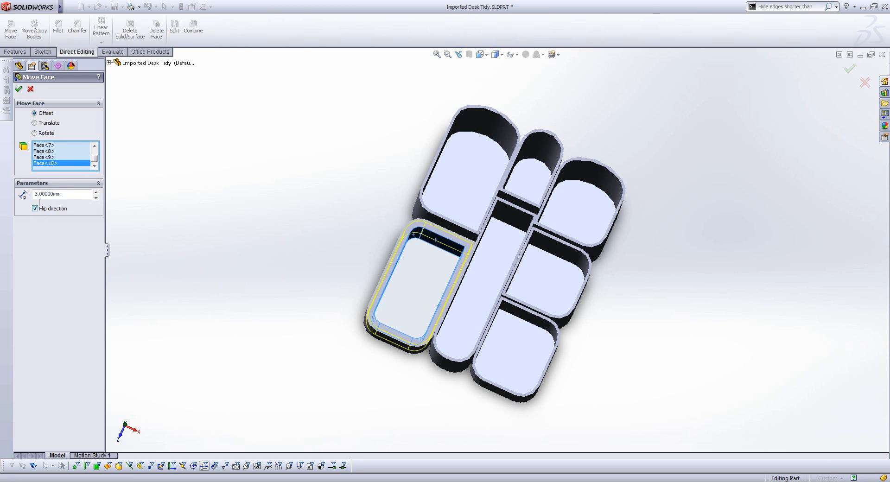
pyautogui.click(18, 90)
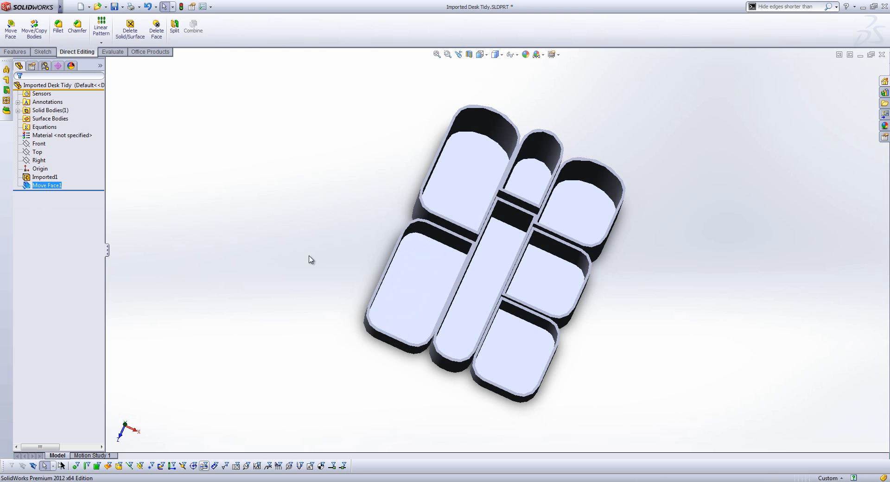
# - Create a reference plane at 0 mm offset from the long middle compartment's right outer side face
pyautogui.moveTo(325, 238); pyautogui.dragTo(289, 234, button='right')
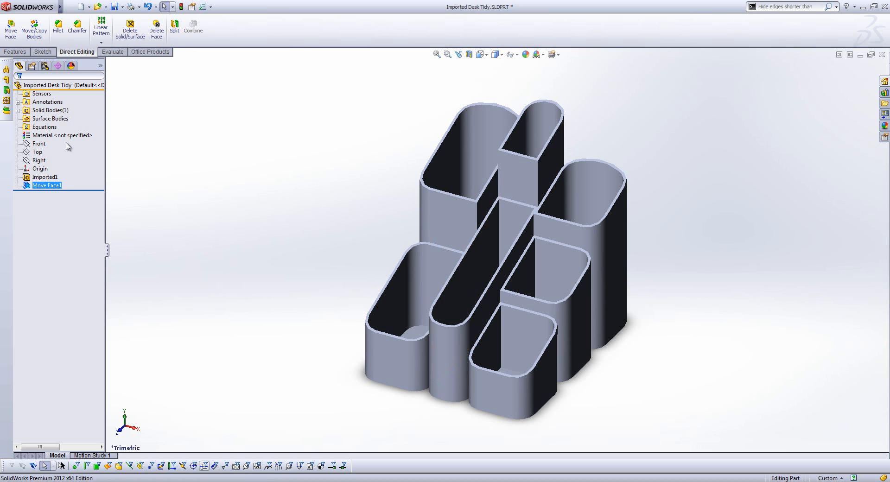
pyautogui.click(41, 162)
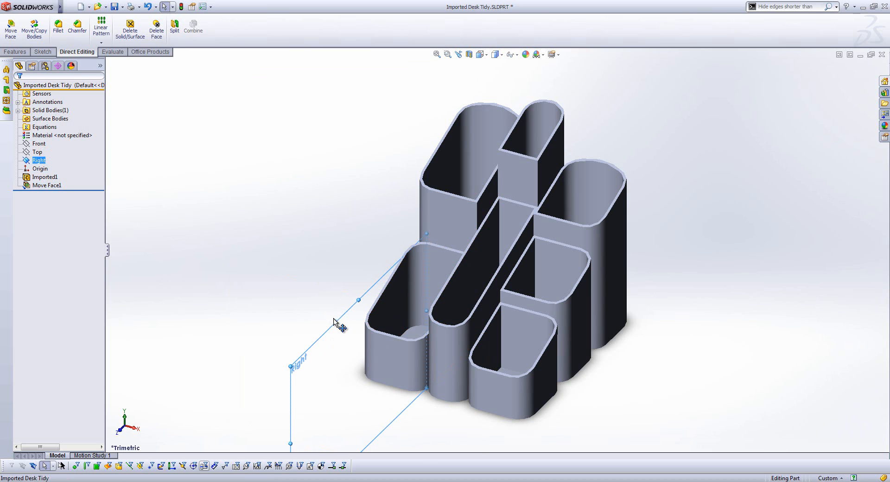
pyautogui.keyDown('ctrl'); pyautogui.moveTo(413, 357); pyautogui.dragTo(412, 357); pyautogui.keyUp('ctrl')
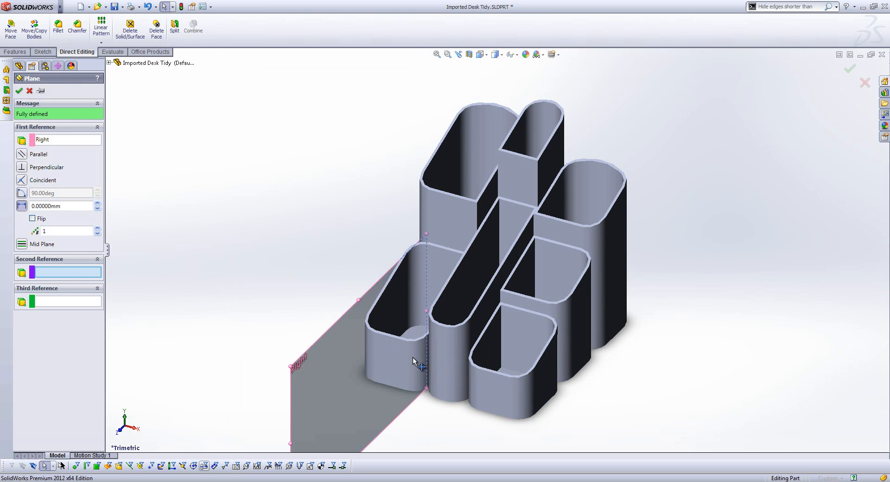
pyautogui.click(91, 141)
pyautogui.click(480, 317)
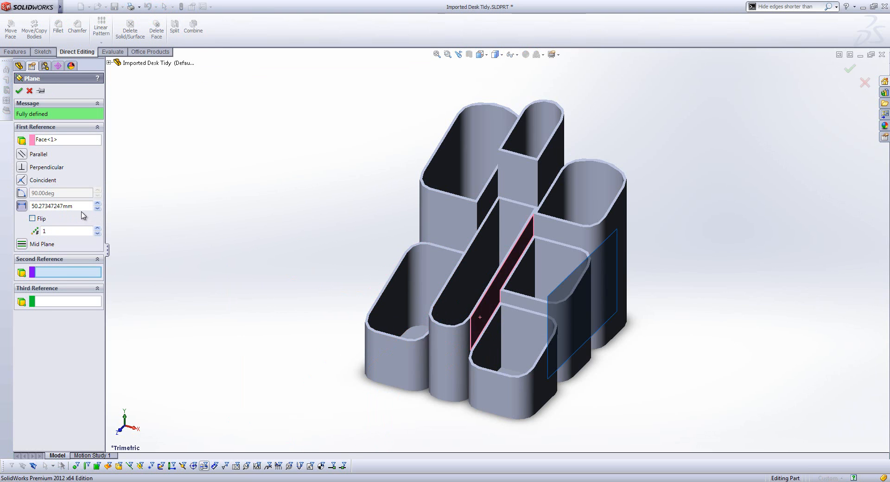
pyautogui.doubleClick(31, 205)
pyautogui.write('0')
pyautogui.press('Return')
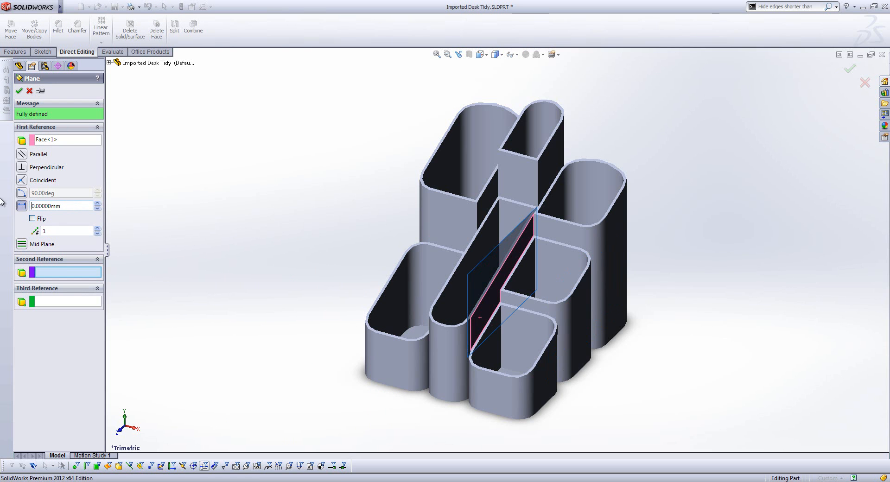
pyautogui.click(19, 90)
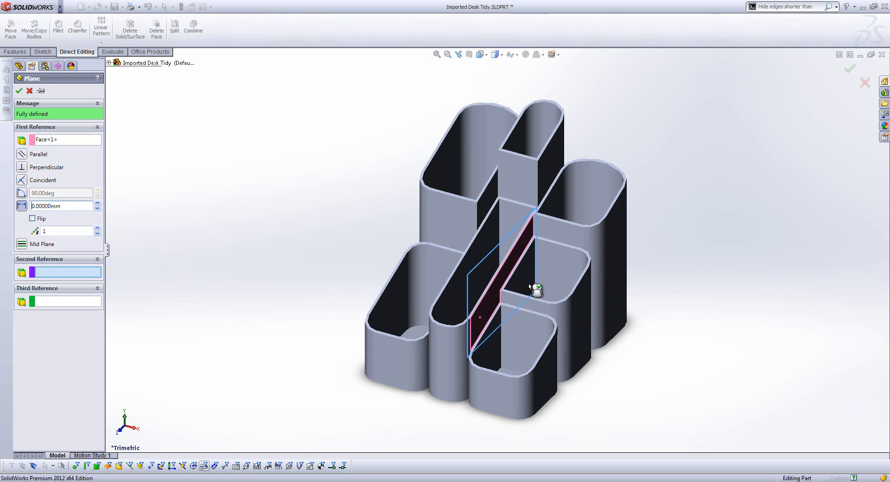
# - Create a second reference plane at 0 mm offset from the long middle compartment's left outer side face
pyautogui.keyDown('ctrl'); pyautogui.moveTo(485, 264); pyautogui.dragTo(393, 243); pyautogui.keyUp('ctrl')
pyautogui.moveTo(266, 172); pyautogui.dragTo(332, 208, button='middle')
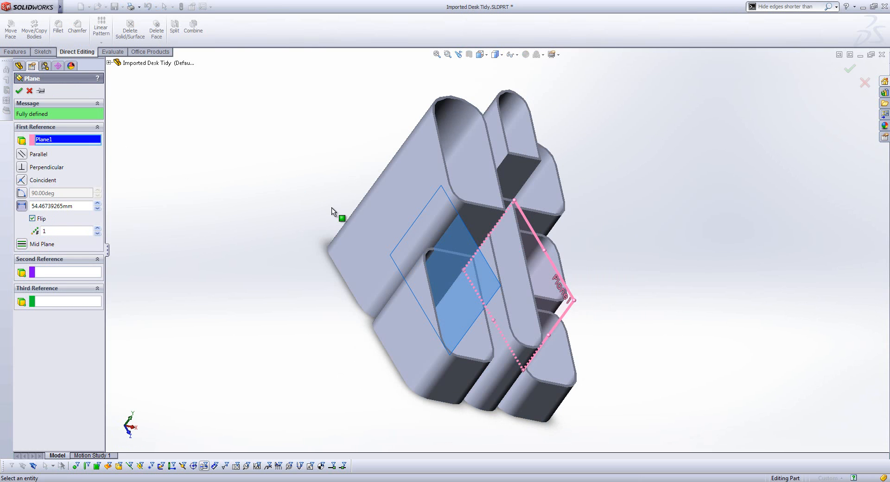
pyautogui.click(496, 309)
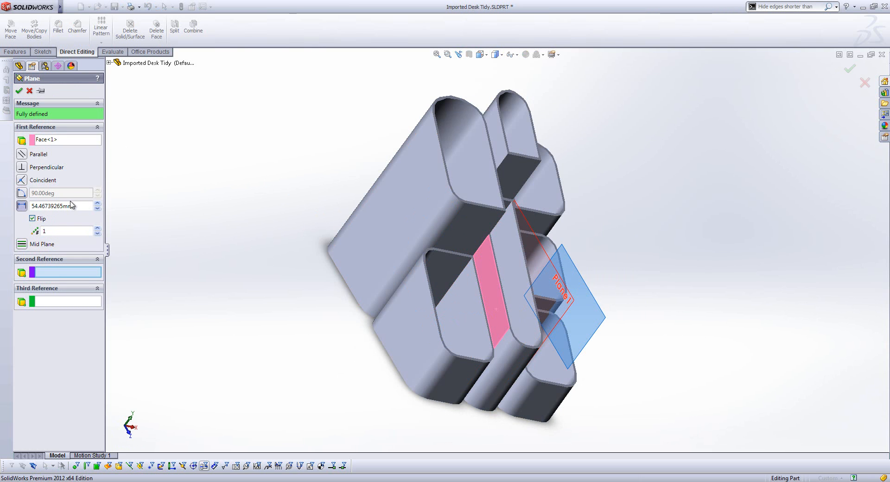
pyautogui.doubleClick(53, 206)
pyautogui.write('0')
pyautogui.press('Return')
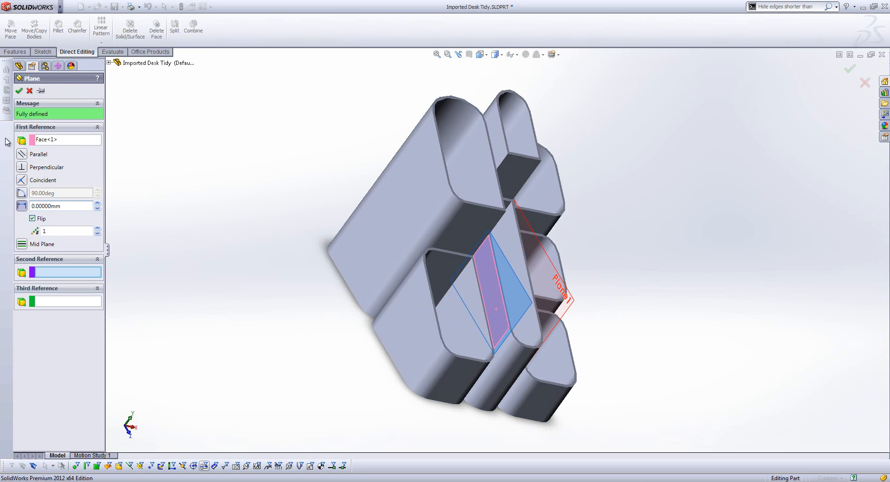
pyautogui.click(19, 91)
# - Split the desk tidy with Plane1 and Plane2 as trim tools, marking all three resulting bodies to be cut
pyautogui.moveTo(281, 258); pyautogui.dragTo(228, 224, button='middle')
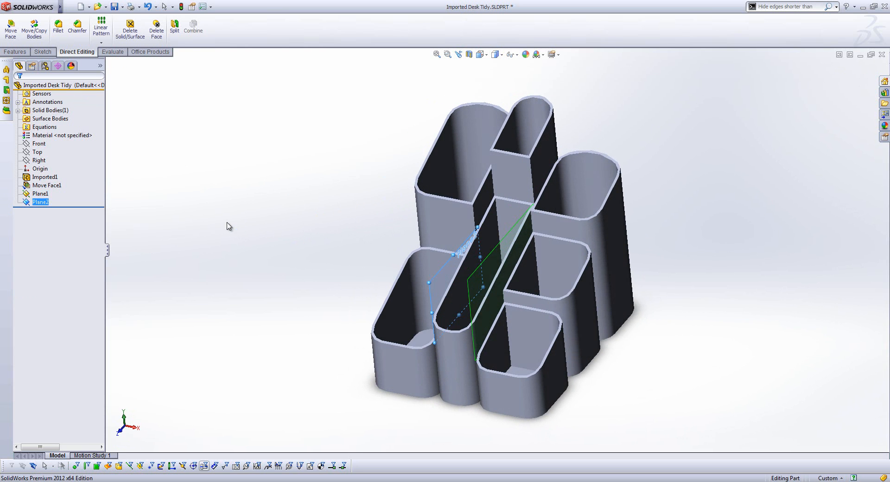
pyautogui.click(175, 27)
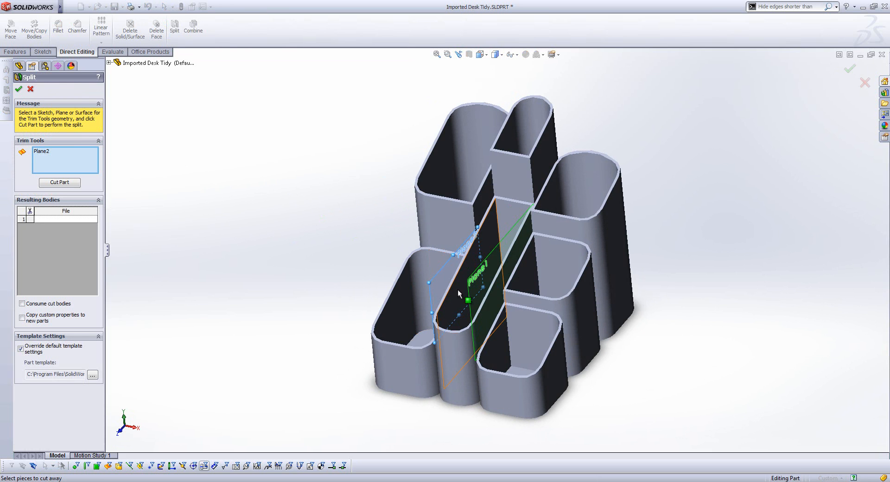
pyautogui.click(472, 276)
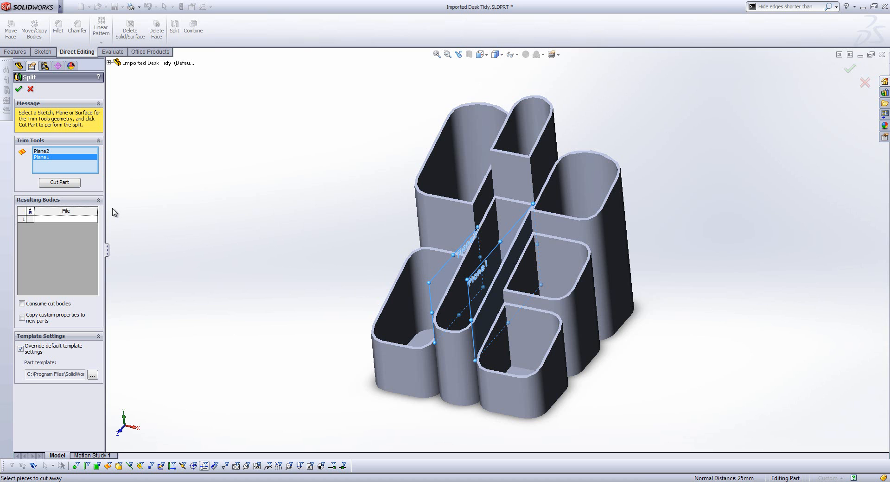
pyautogui.click(59, 183)
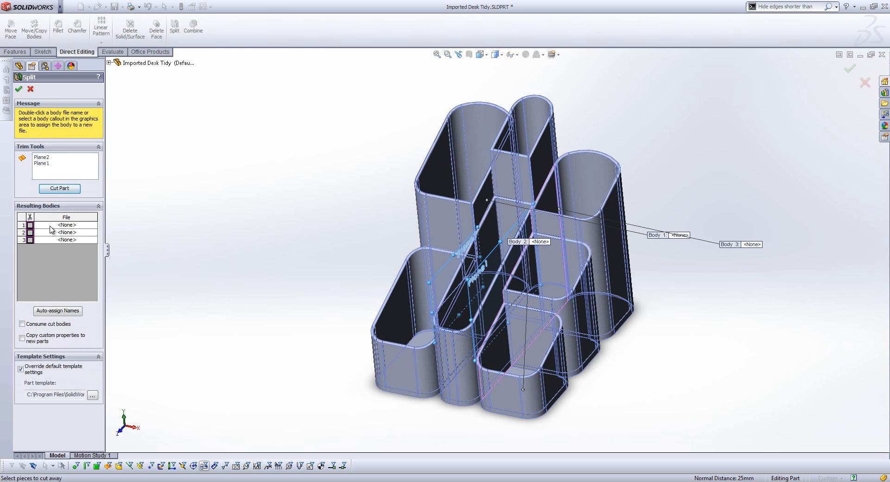
pyautogui.click(30, 225)
pyautogui.click(30, 233)
pyautogui.click(30, 239)
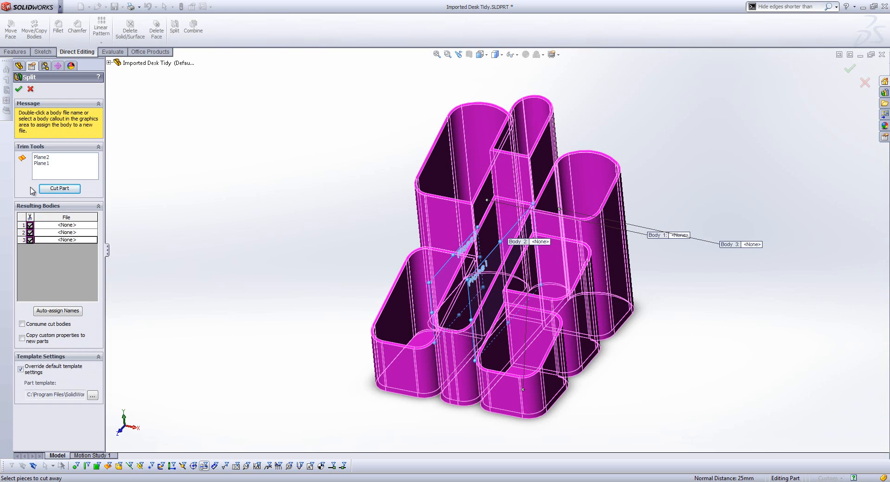
pyautogui.click(19, 90)
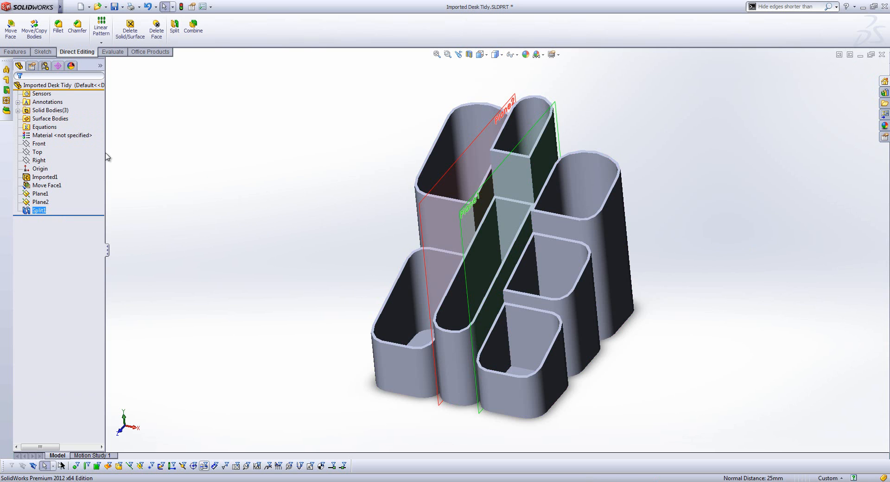
# - Examine which compartments of the desk tidy belong to each body produced by the split
pyautogui.click(17, 110)
pyautogui.click(51, 119)
pyautogui.keyDown('ctrl'); pyautogui.click(48, 127); pyautogui.keyUp('ctrl')
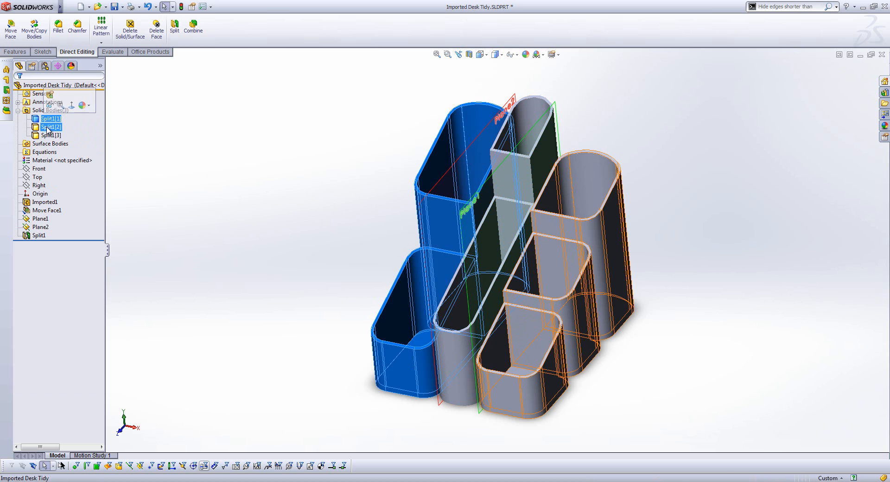
pyautogui.click(47, 127)
pyautogui.click(48, 136)
pyautogui.click(232, 171)
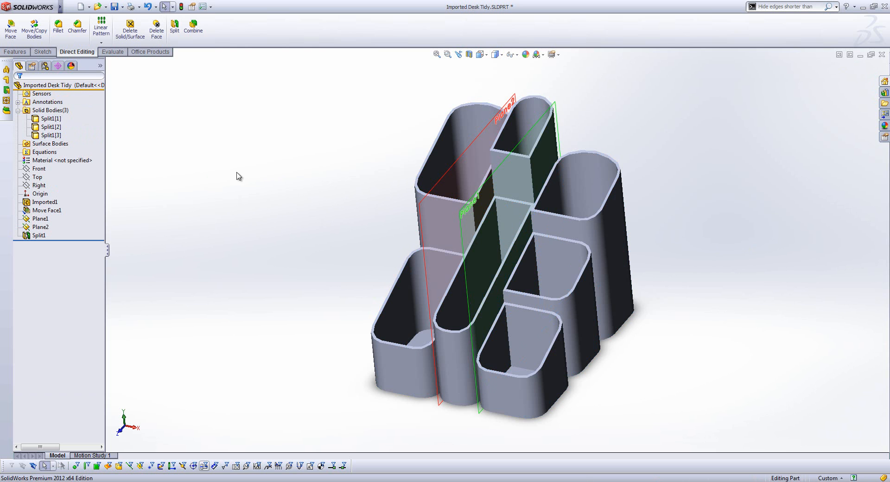
# - Hide the reference planes Plane1 and Plane2
pyautogui.click(41, 219)
pyautogui.keyDown('ctrl'); pyautogui.click(41, 227); pyautogui.keyUp('ctrl')
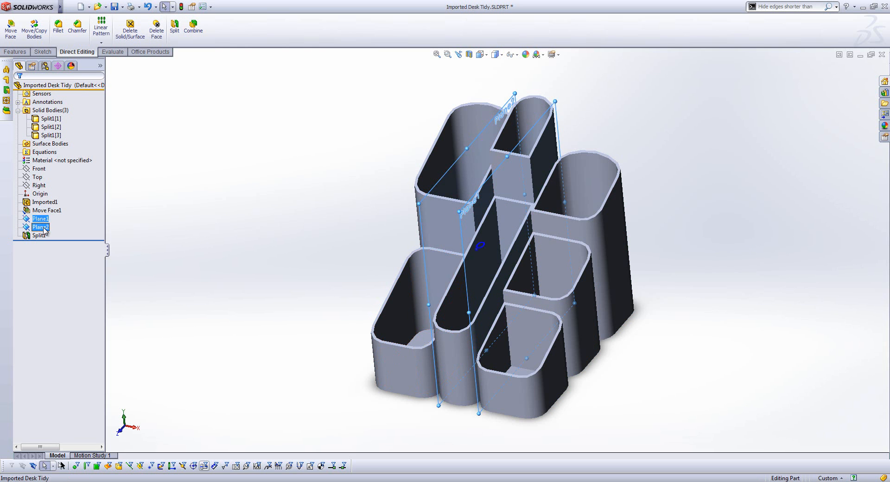
pyautogui.click(59, 211)
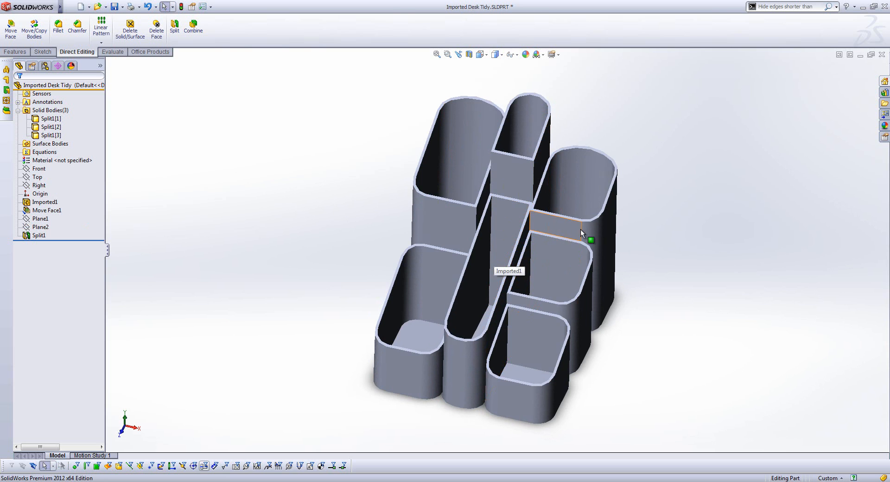
# - Begin a Move/Copy Body translation of the right-hand three-compartment body, with a 25 mm offset in X
pyautogui.click(34, 29)
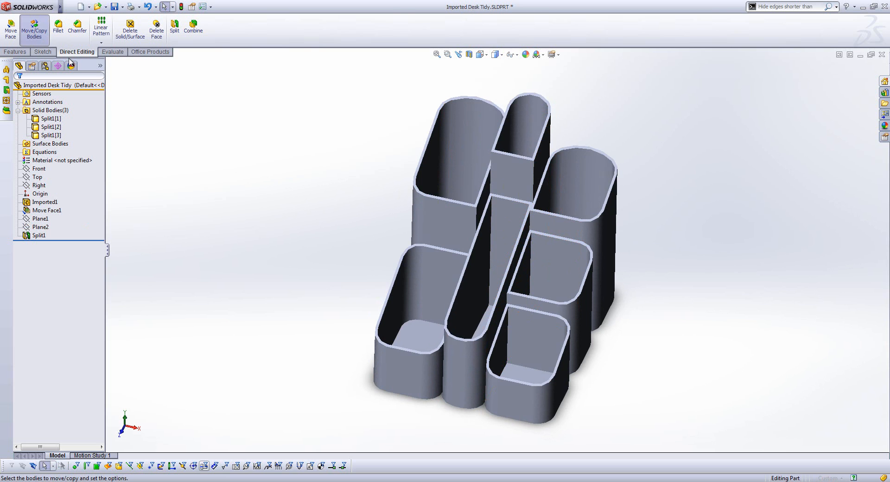
pyautogui.click(579, 196)
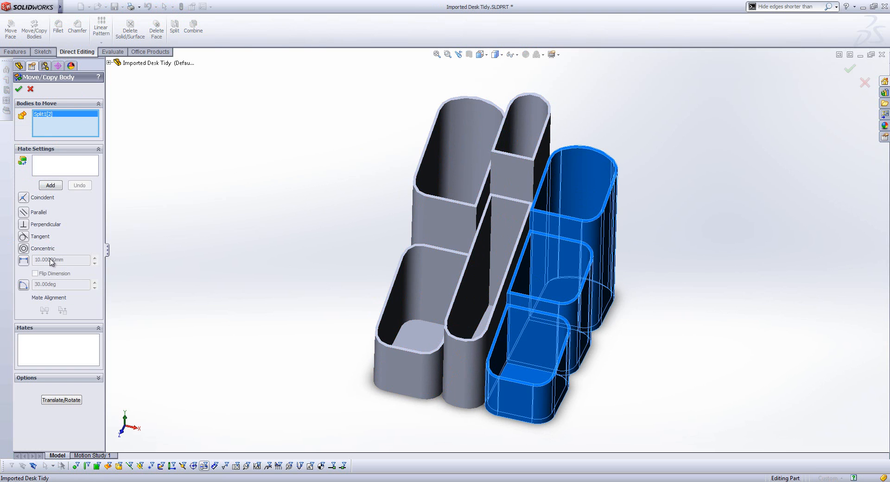
pyautogui.click(61, 401)
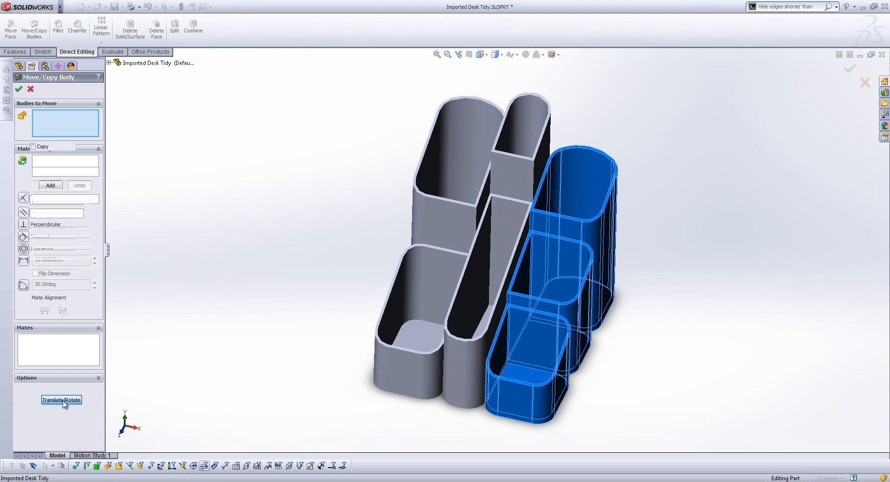
pyautogui.doubleClick(70, 187)
pyautogui.write('25')
pyautogui.press('Return')
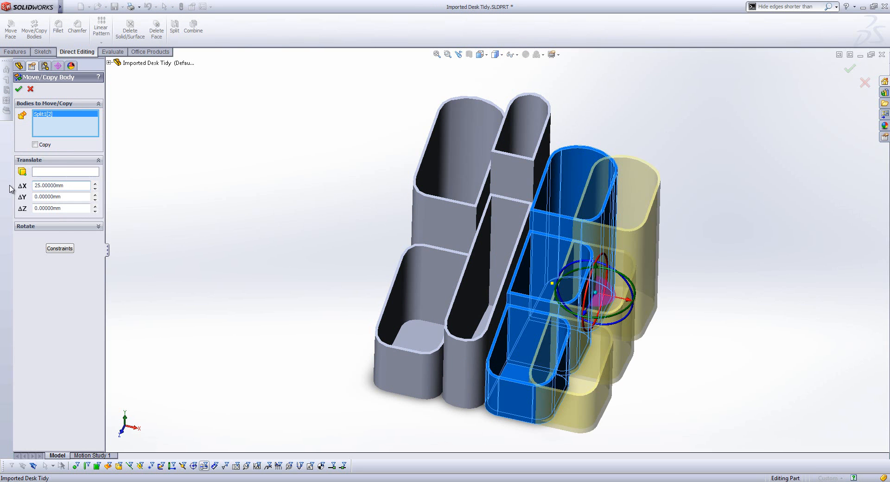
# - Show the body's rotation settings, and try a freehand move of about 51 mm along X with the triad
pyautogui.click(74, 227)
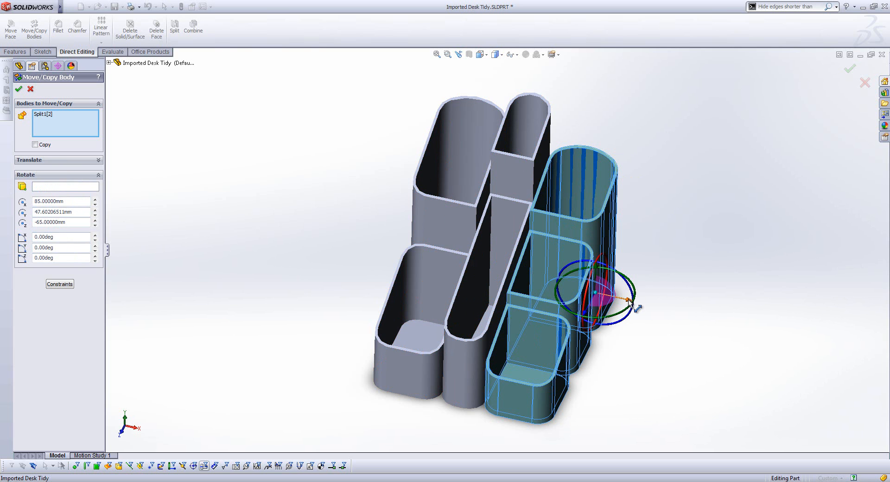
pyautogui.moveTo(657, 342); pyautogui.dragTo(597, 313, button='middle')
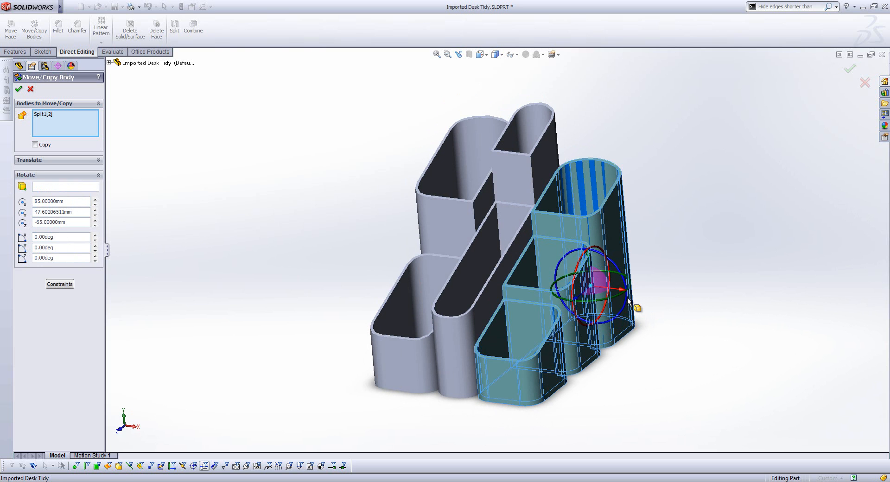
pyautogui.moveTo(626, 296); pyautogui.dragTo(707, 291)
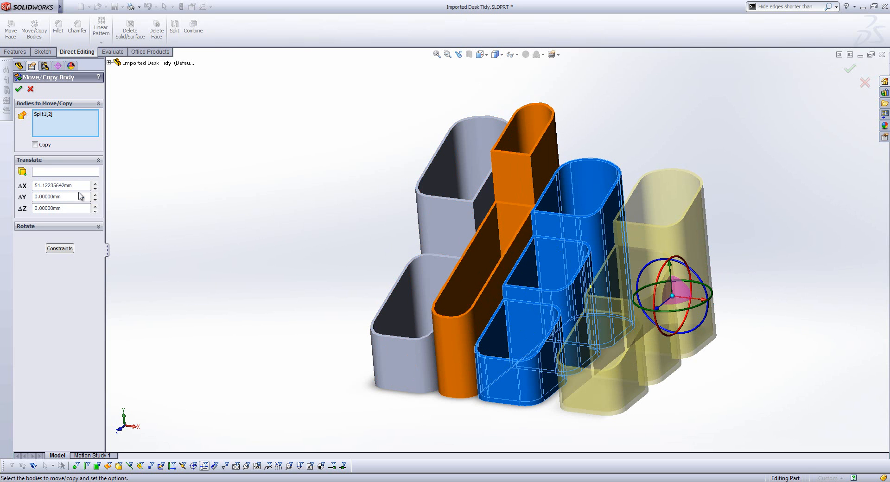
# - Set the right-hand body's X translation to 25 mm and apply the move
pyautogui.moveTo(85, 186); pyautogui.dragTo(2, 194)
pyautogui.write('25')
pyautogui.press('Return')
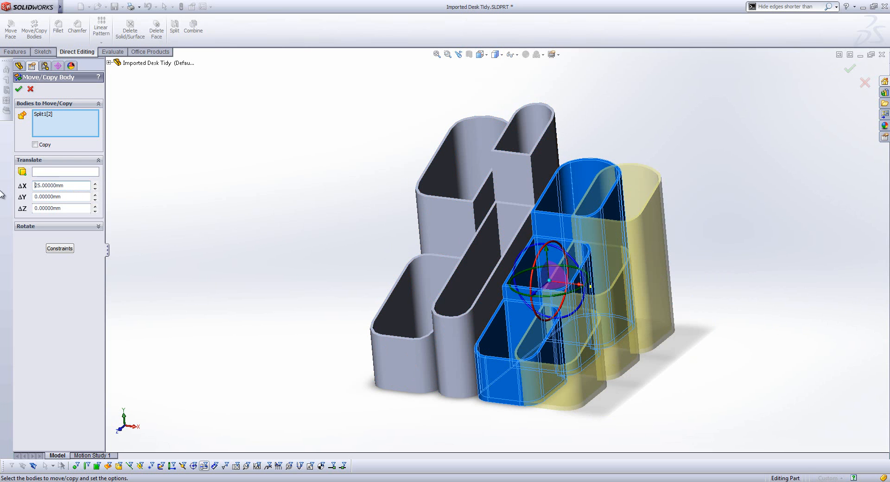
pyautogui.click(19, 88)
pyautogui.moveTo(246, 183); pyautogui.dragTo(248, 230, button='middle')
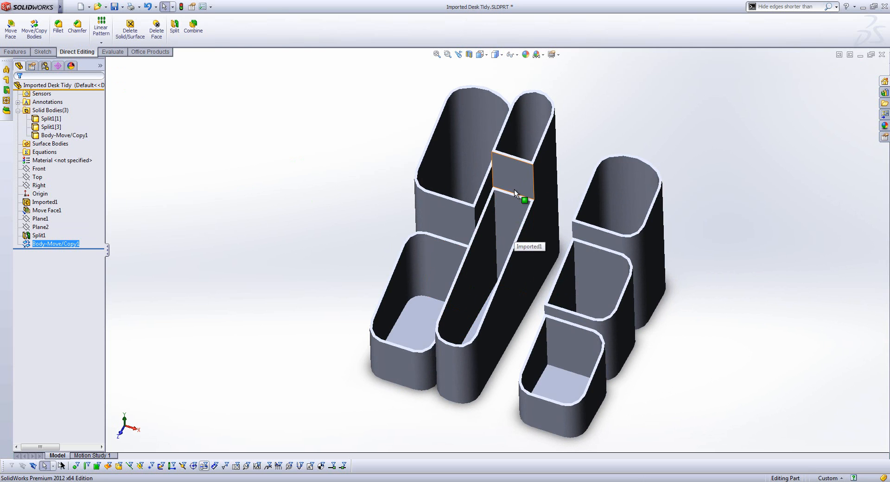
pyautogui.click(35, 31)
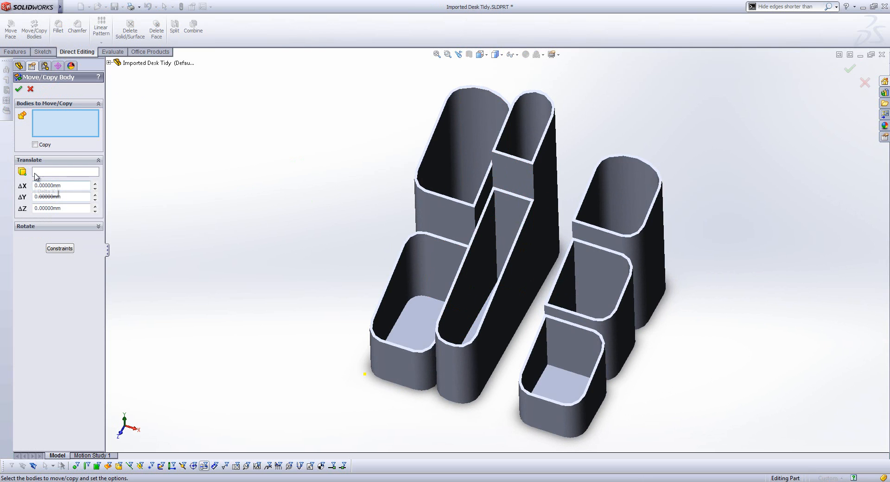
pyautogui.click(35, 144)
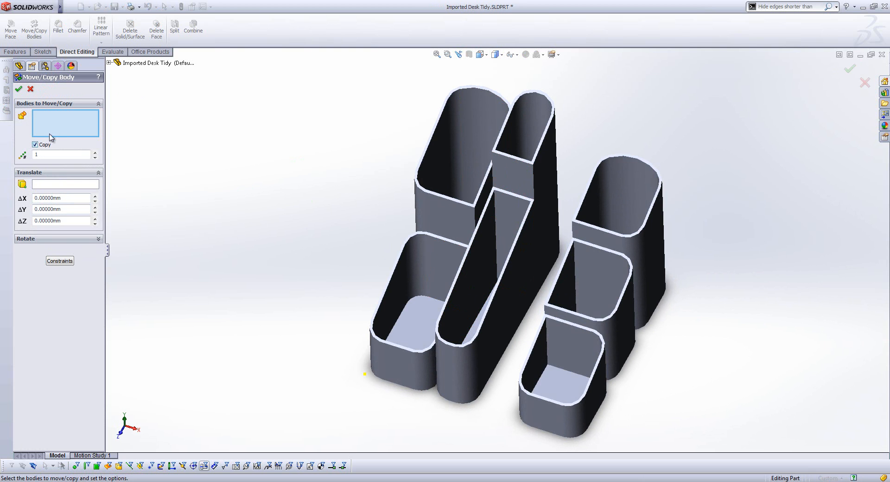
pyautogui.click(518, 220)
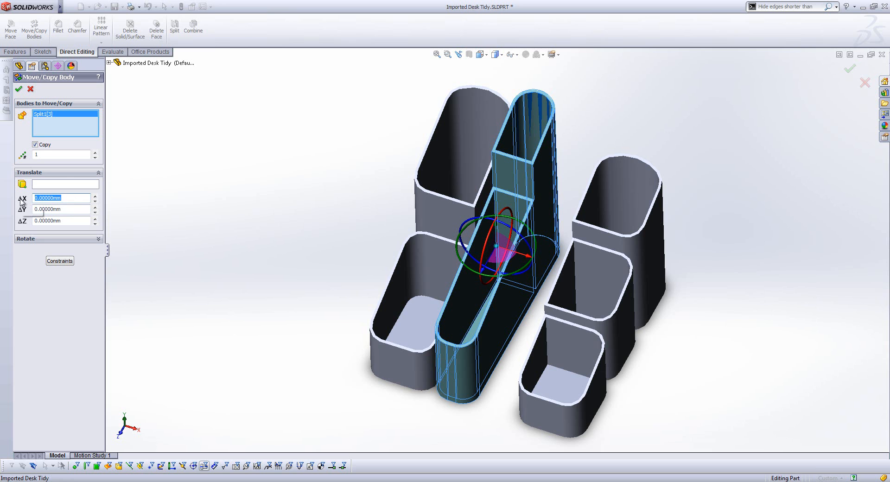
pyautogui.write('25')
pyautogui.press('Return')
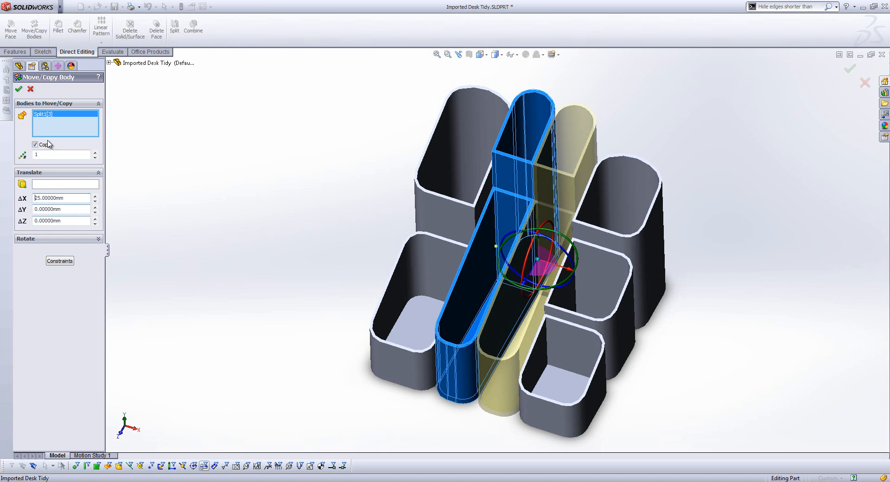
pyautogui.click(30, 89)
# - Linear-pattern the long middle compartment body along its short cross edge, direction reversed toward the gap, with 25 mm spacing and 2 instances
pyautogui.click(101, 42)
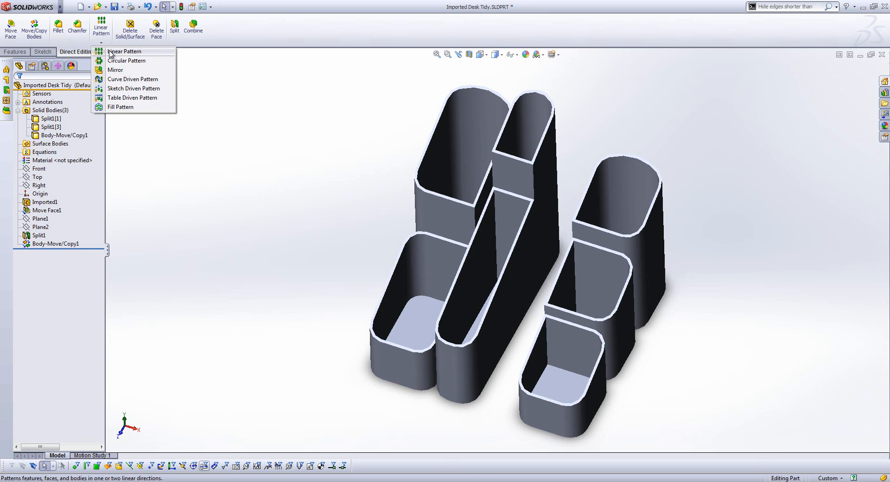
pyautogui.click(109, 53)
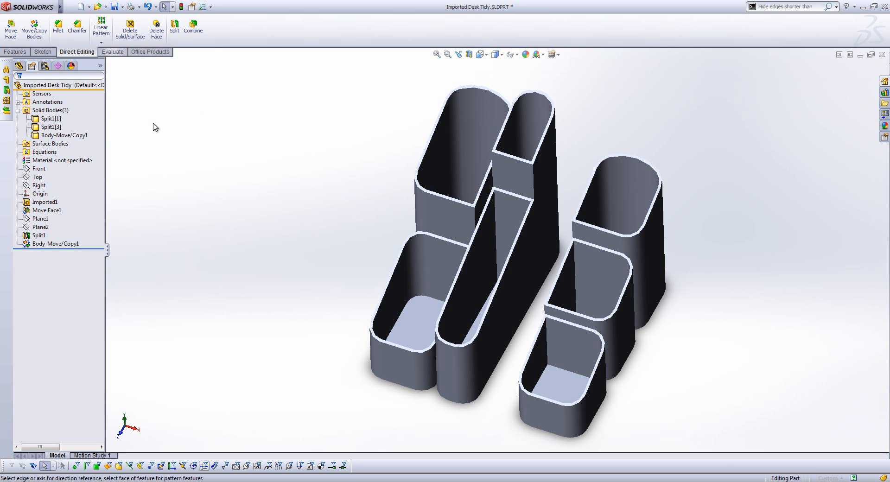
pyautogui.click(515, 194)
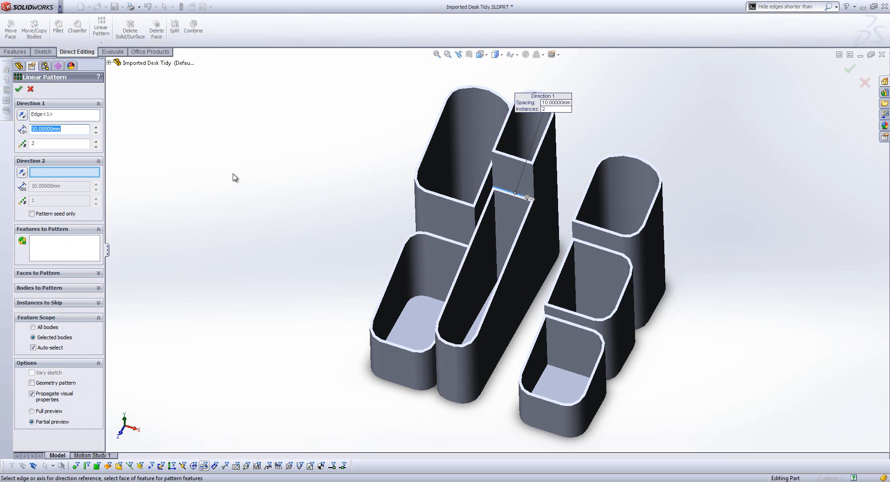
pyautogui.click(22, 116)
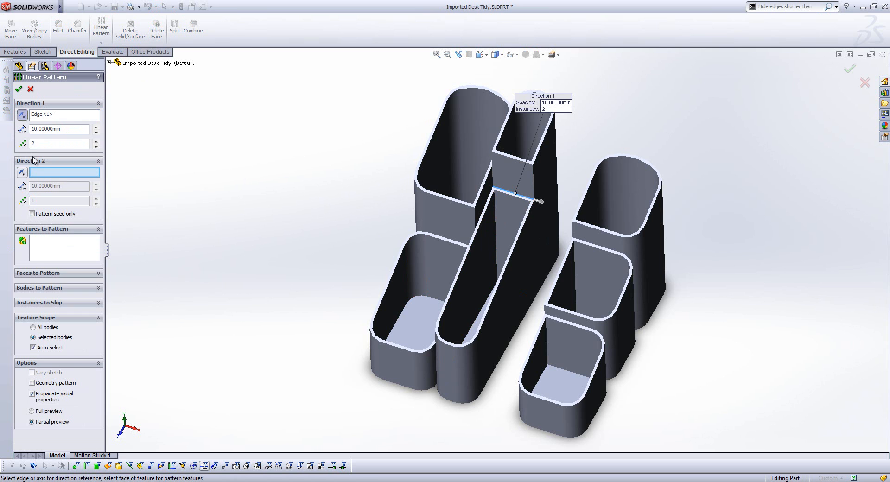
pyautogui.click(75, 130)
pyautogui.write('25')
pyautogui.click(60, 289)
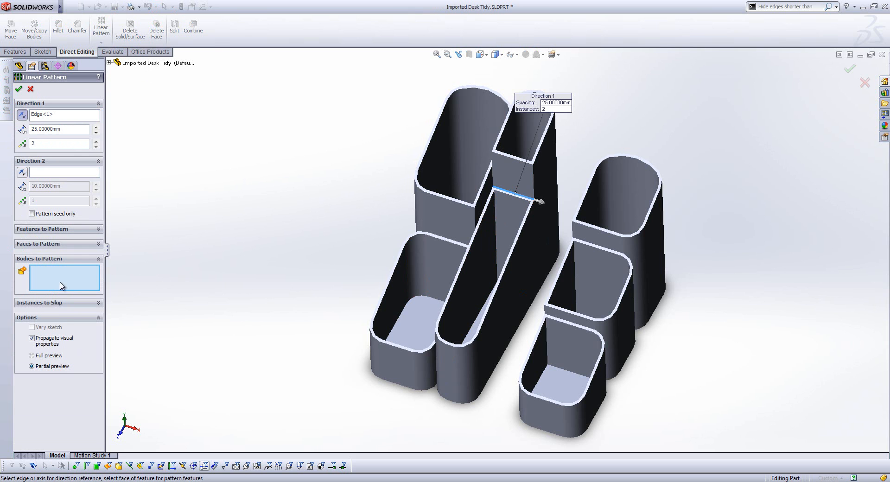
pyautogui.click(516, 224)
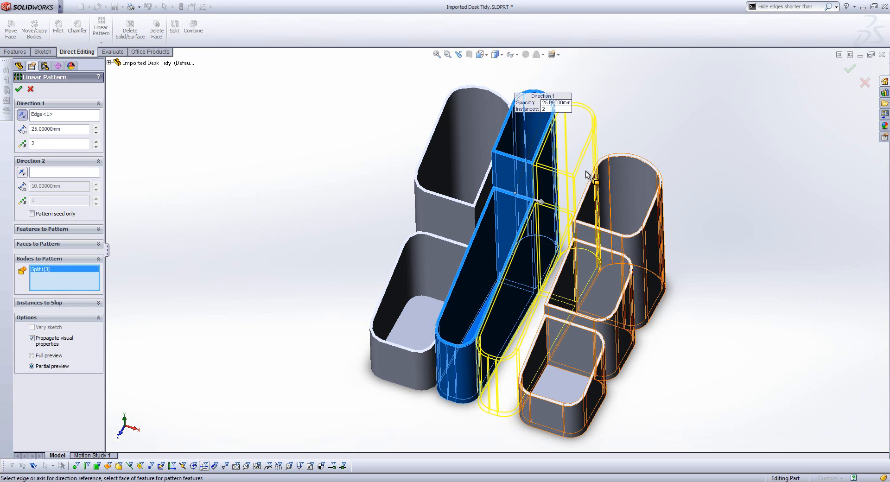
pyautogui.click(18, 89)
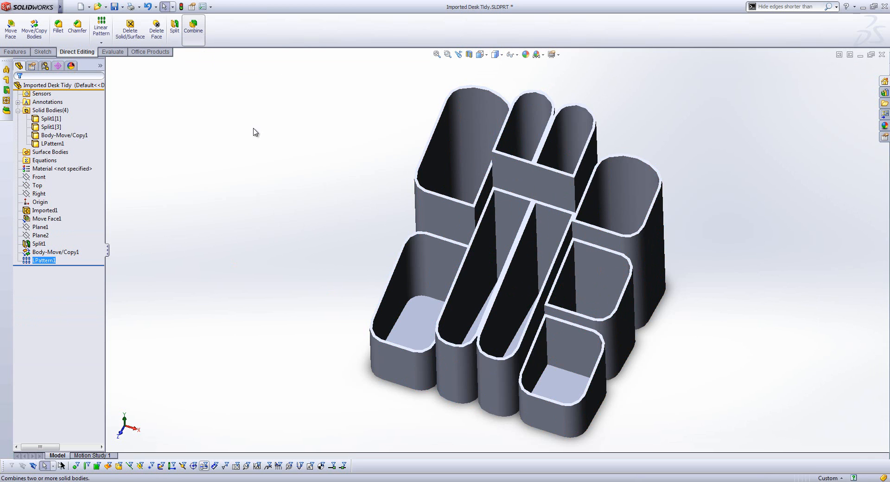
# - Combine the left, middle, patterned and moved bodies into one solid with the Add operation
pyautogui.click(193, 26)
pyautogui.click(473, 174)
pyautogui.click(510, 171)
pyautogui.click(540, 162)
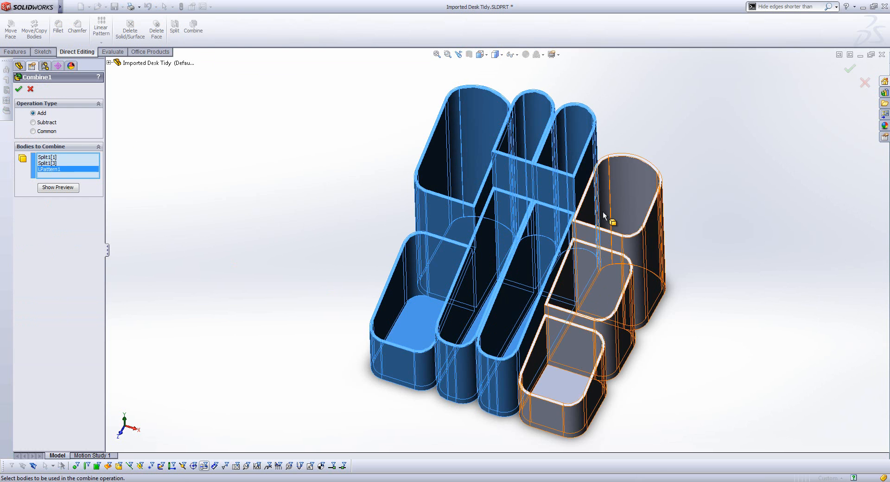
pyautogui.click(605, 195)
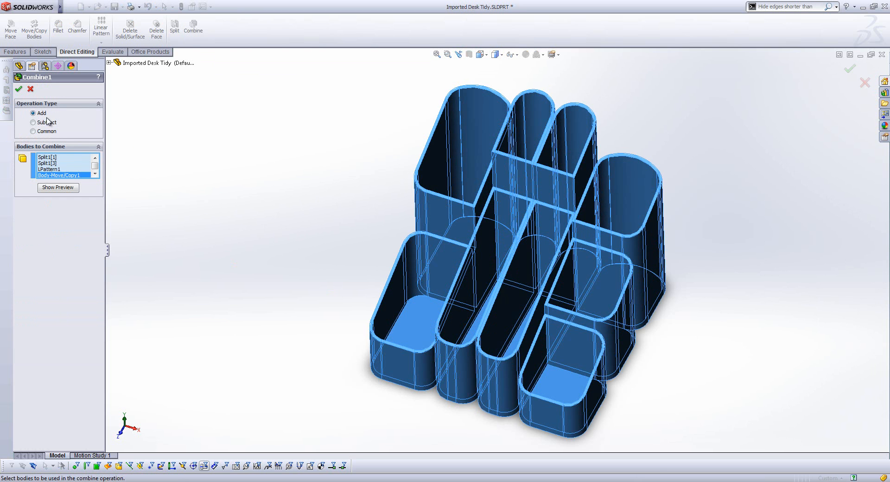
pyautogui.click(18, 90)
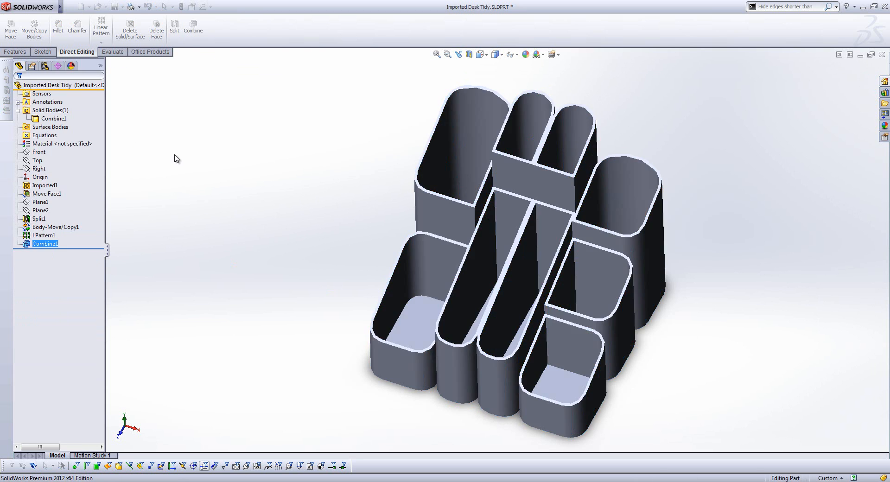
# - Set up a constant-radius fillet with a 1 mm radius and tangent propagation turned off
pyautogui.moveTo(247, 183); pyautogui.dragTo(205, 185, button='right')
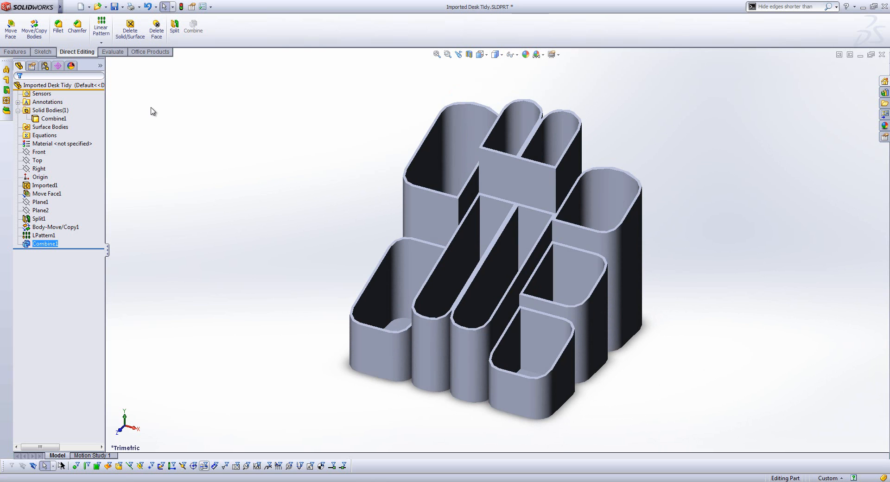
pyautogui.click(60, 36)
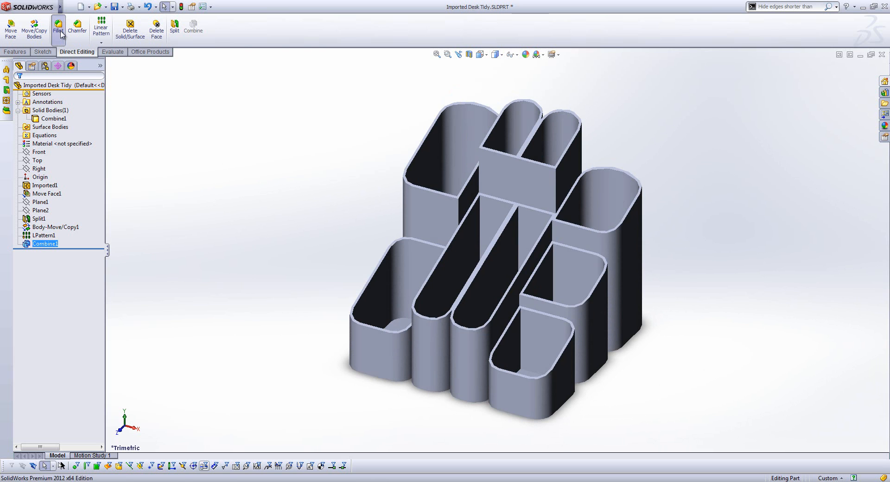
pyautogui.click(47, 128)
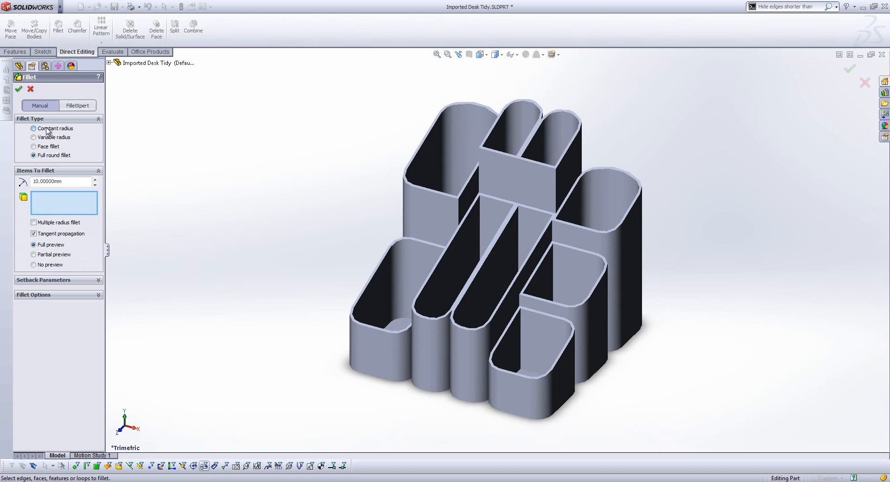
pyautogui.click(48, 233)
pyautogui.moveTo(75, 181); pyautogui.dragTo(1, 179)
pyautogui.write('1')
pyautogui.press('Return')
# - Apply the 1 mm fillet to the front, corner and outer-side rim edges of the front-left and front-right compartments
pyautogui.click(353, 321)
pyautogui.click(355, 306)
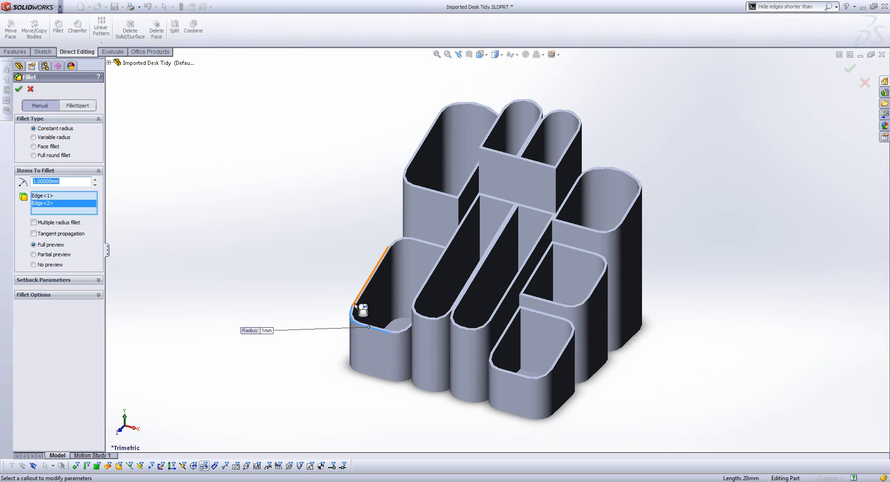
pyautogui.click(394, 330)
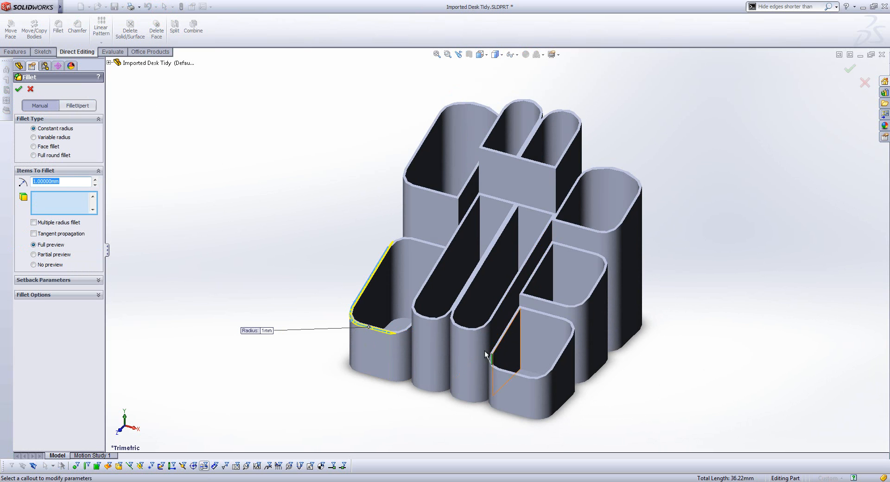
pyautogui.click(509, 374)
pyautogui.click(553, 369)
pyautogui.click(559, 363)
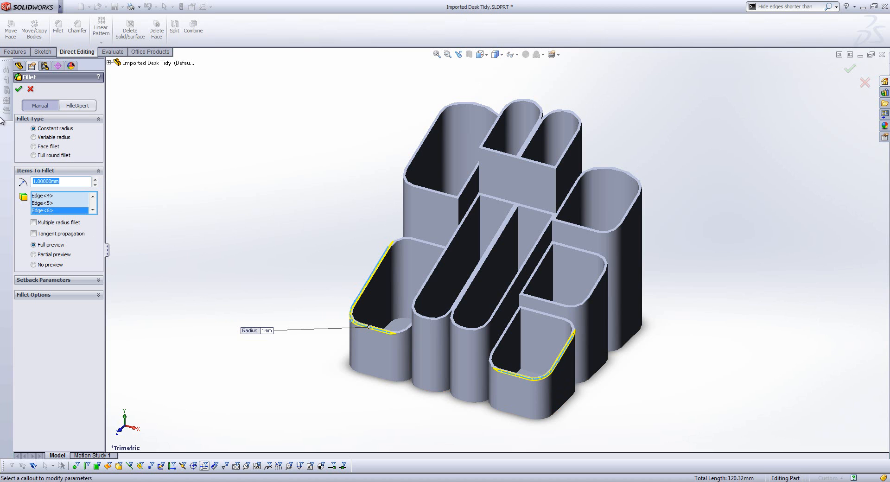
pyautogui.click(19, 89)
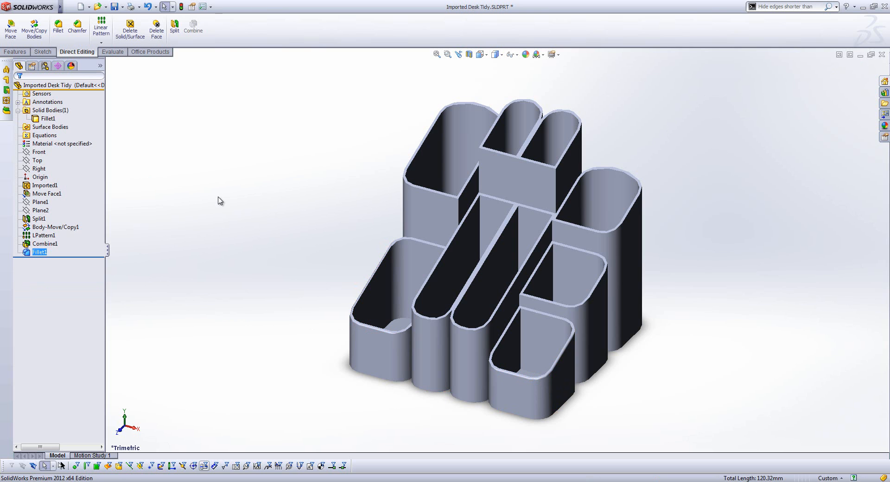
# - Open the recent Imported Paper Tray assembly and expand the first tray and first leg components to inspect their features
pyautogui.press('r')
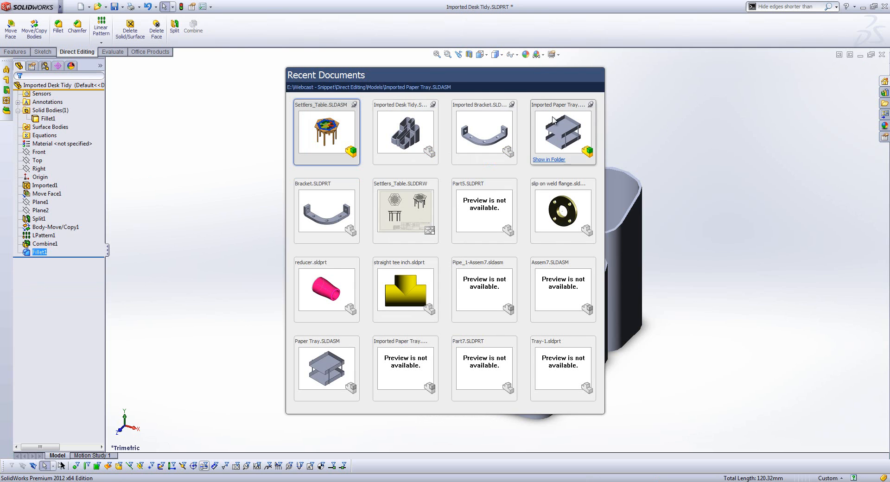
pyautogui.click(553, 122)
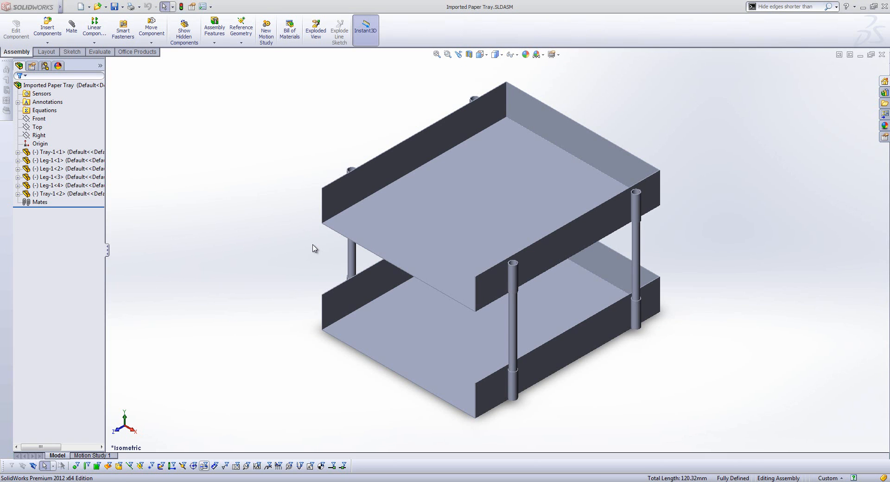
pyautogui.click(88, 195)
pyautogui.press('Escape')
pyautogui.click(59, 88)
pyautogui.press('Escape')
pyautogui.click(18, 152)
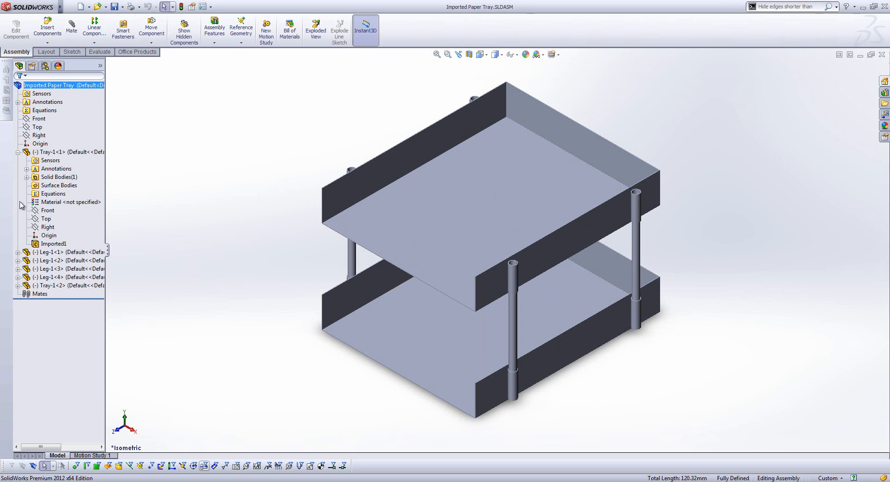
pyautogui.click(17, 252)
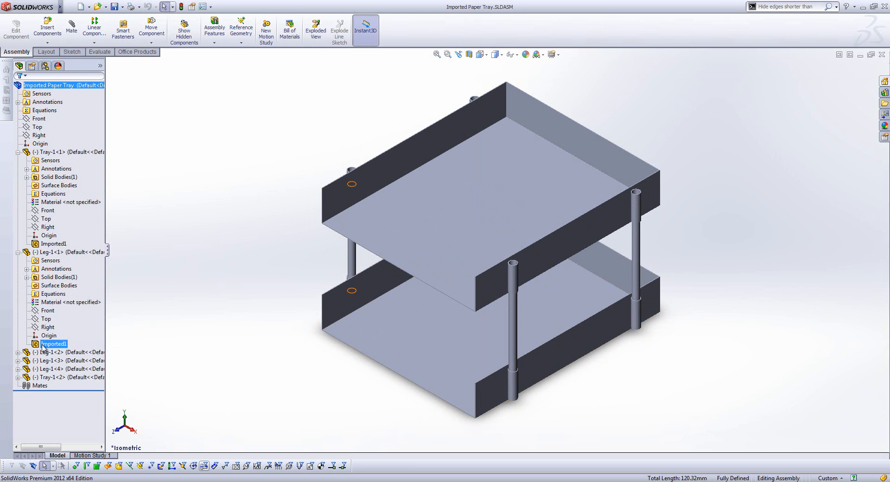
# - Edit the lower tray component, Tray-1<1>, in the context of the assembly
pyautogui.rightClick(51, 150)
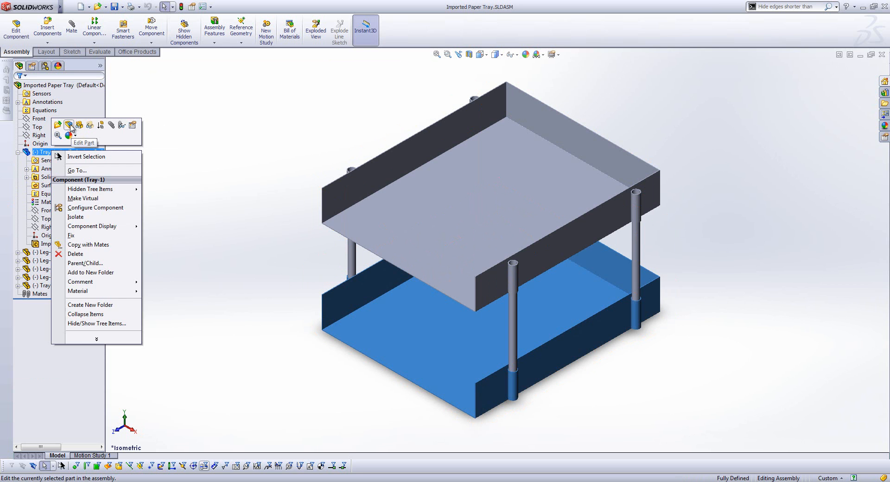
pyautogui.click(69, 125)
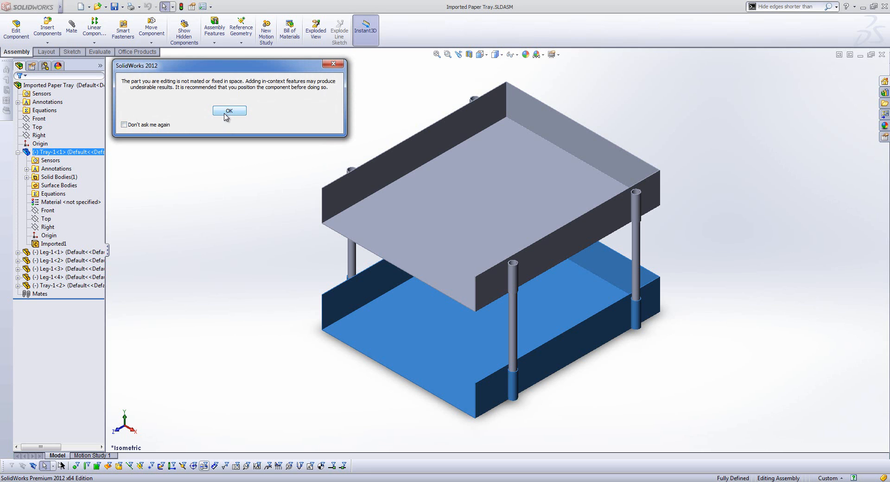
pyautogui.click(229, 111)
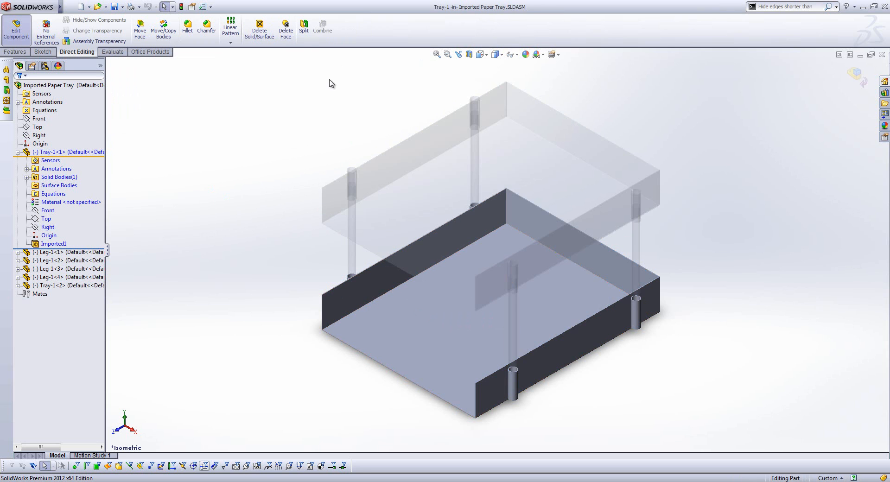
# - Split the lower tray into two bodies using its own Right plane as the trim tool, keeping both halves
pyautogui.click(304, 29)
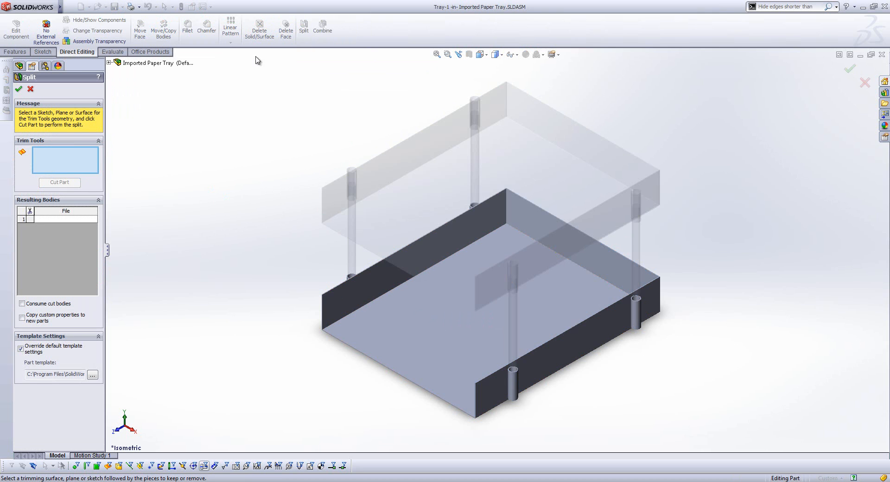
pyautogui.click(108, 62)
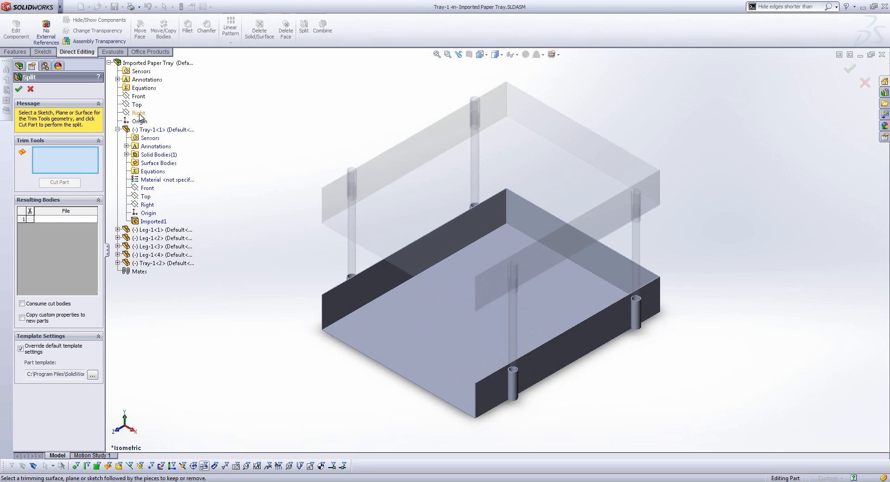
pyautogui.click(148, 205)
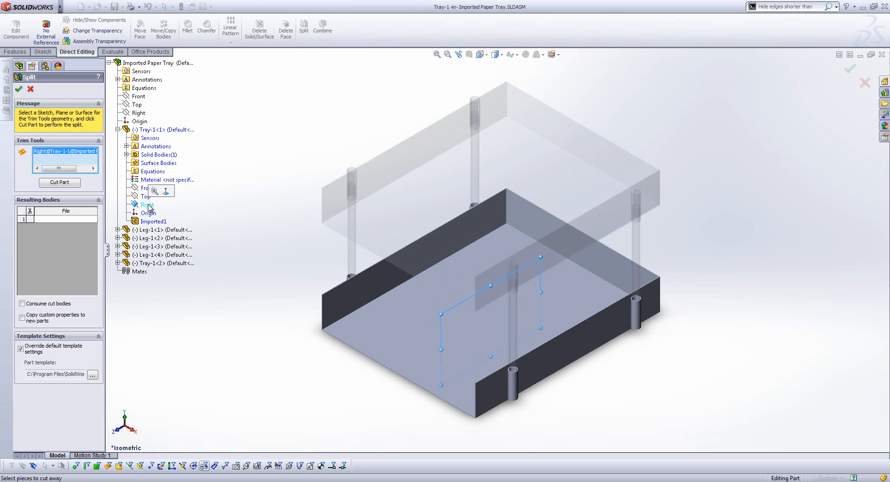
pyautogui.click(59, 182)
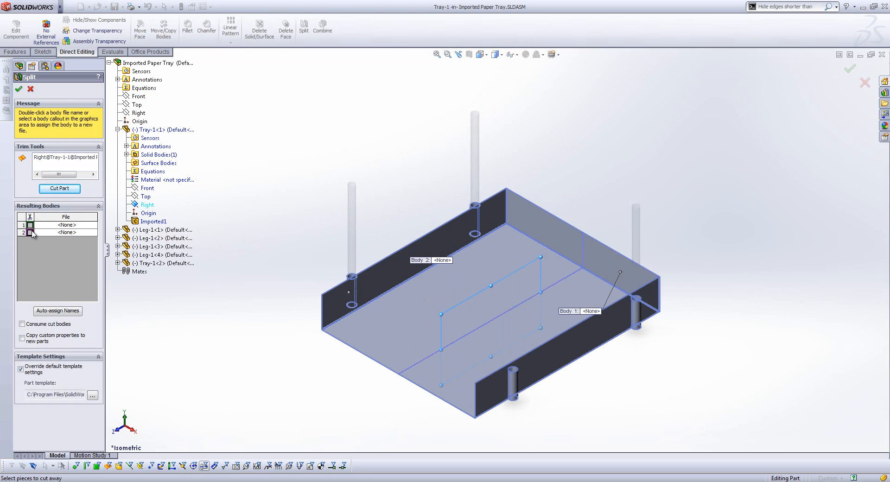
pyautogui.click(30, 224)
pyautogui.click(30, 232)
pyautogui.click(21, 89)
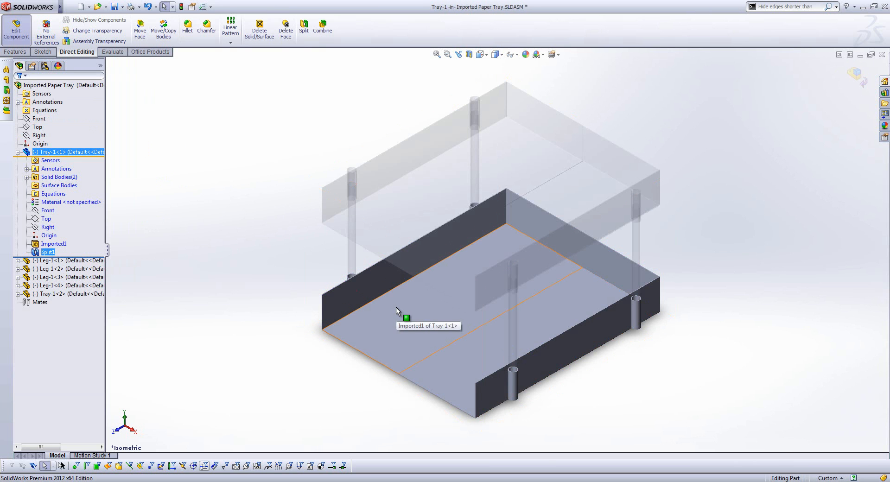
# - Move the tray half carrying the front leg sockets 100 mm outward along X
pyautogui.click(167, 34)
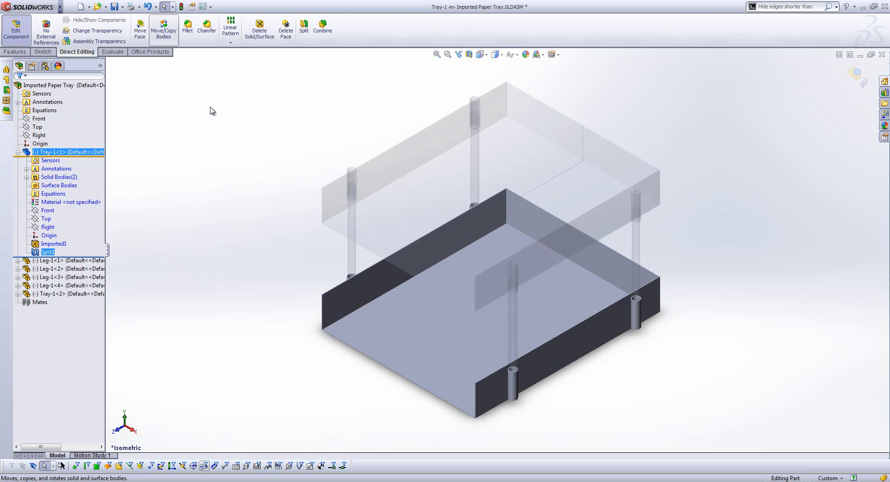
pyautogui.click(452, 381)
pyautogui.click(75, 187)
pyautogui.write('100')
pyautogui.press('Return')
pyautogui.click(18, 89)
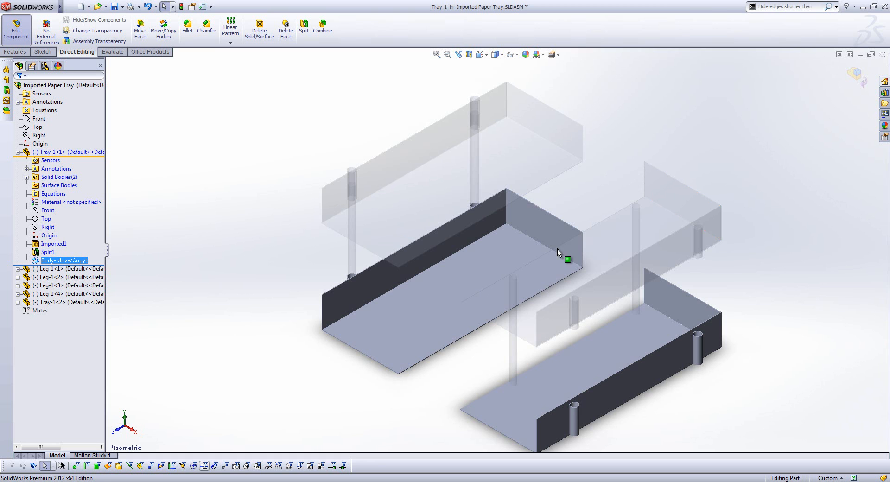
# - Offset the split face of the stationary tray half by 100 mm with Move Face to close the gap
pyautogui.click(140, 30)
pyautogui.click(406, 331)
pyautogui.scroll(-5, 451, 369)
pyautogui.scroll(-4, 452, 368)
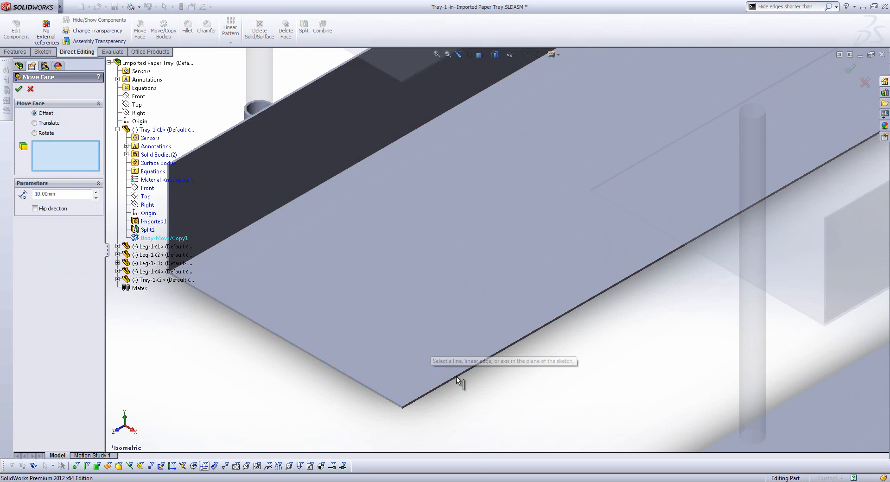
pyautogui.click(449, 361)
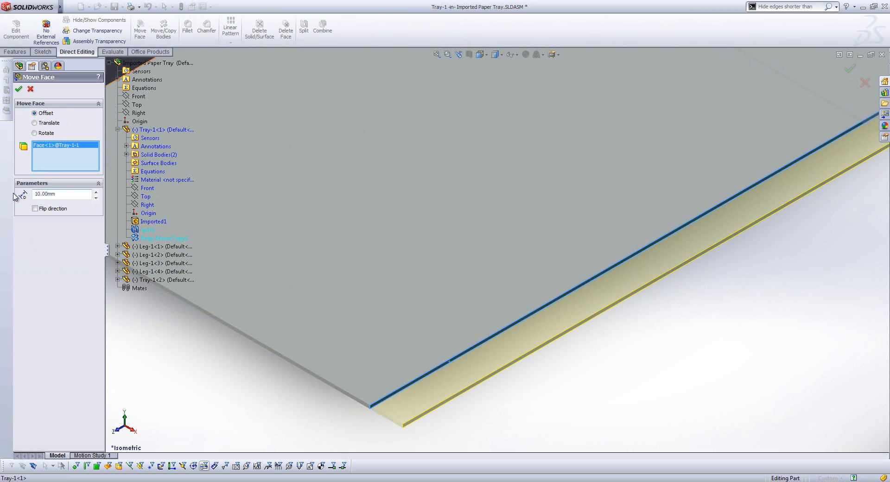
pyautogui.doubleClick(52, 195)
pyautogui.write('100')
pyautogui.press('Return')
pyautogui.click(19, 89)
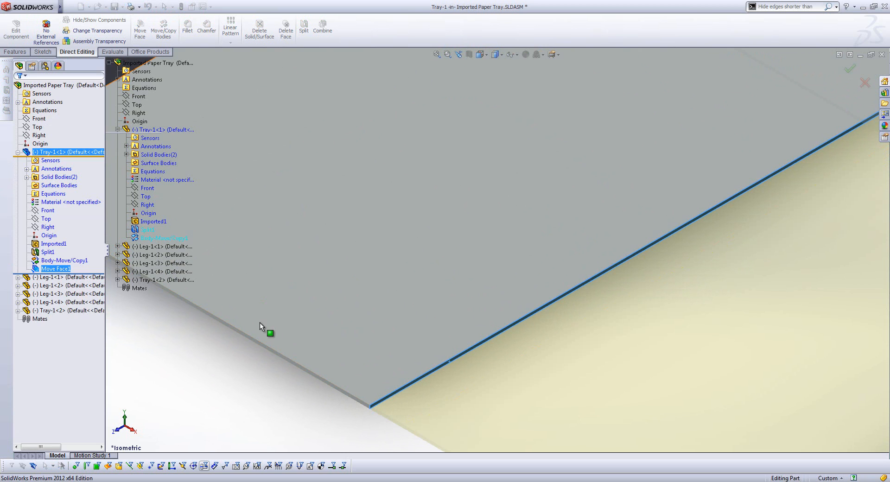
# - Combine the two tray halves into one solid with the Add operation
pyautogui.press('f')
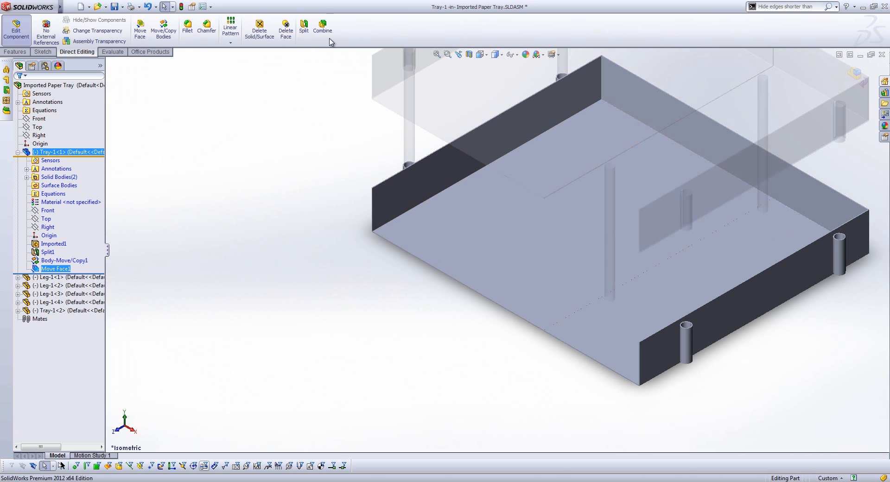
pyautogui.click(598, 310)
pyautogui.click(532, 282)
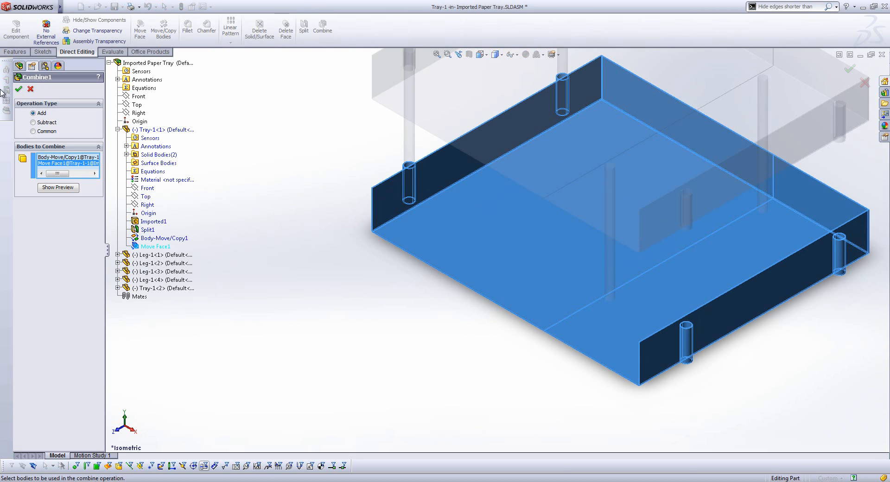
pyautogui.click(19, 91)
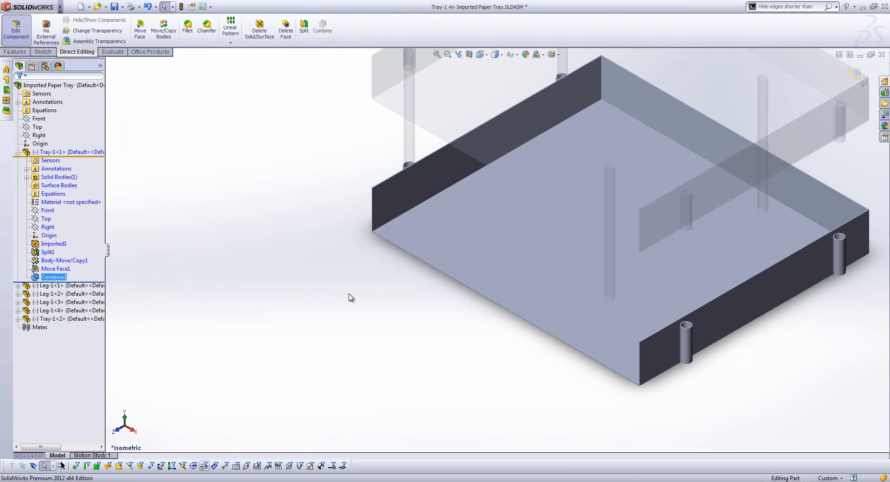
# - Finish editing the tray part, return to the full assembly and collapse the tray's feature list
pyautogui.click(17, 29)
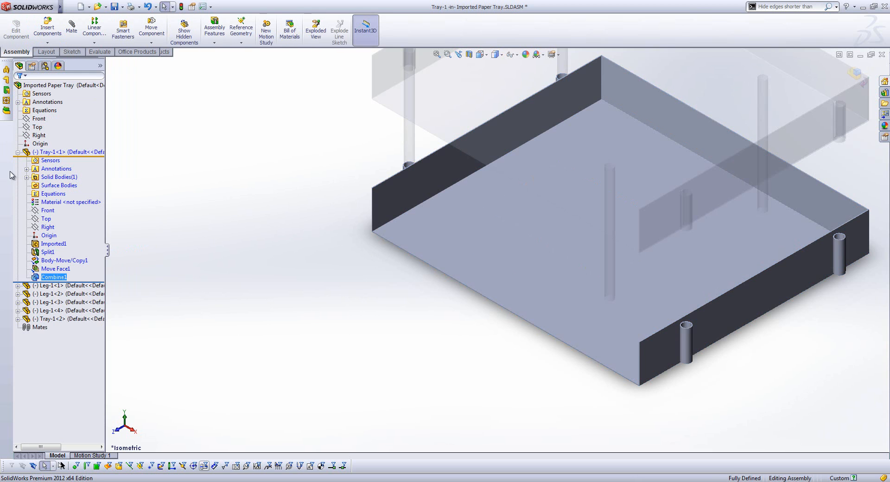
pyautogui.click(17, 152)
pyautogui.scroll(5, 314, 173)
pyautogui.scroll(-8, 487, 223)
pyautogui.hotkey('ctrl', 's')
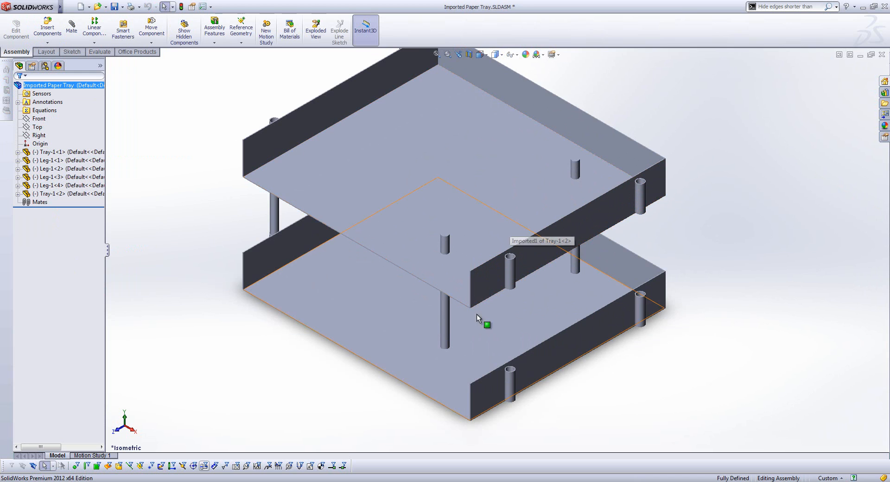
# - Mate Leg-1<3> concentric with the inner face of the lower tray's nearest leg socket
pyautogui.click(446, 316)
pyautogui.scroll(-5, 506, 366)
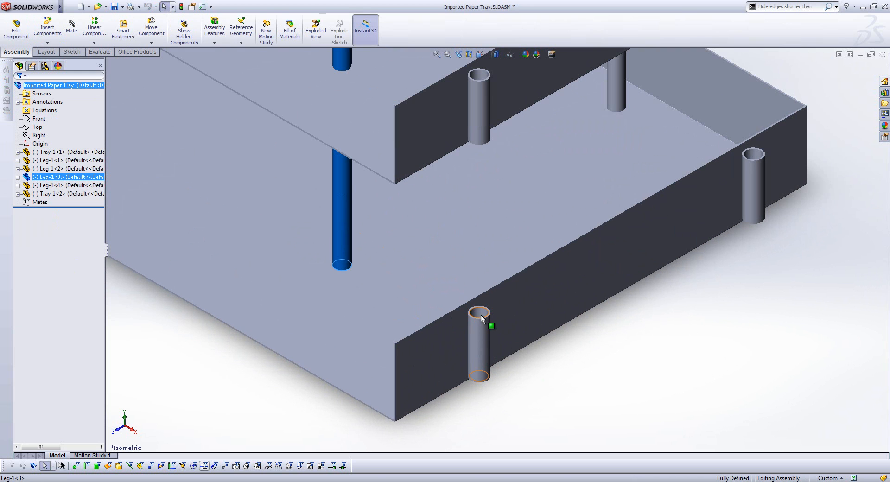
pyautogui.keyDown('ctrl'); pyautogui.click(481, 314); pyautogui.keyUp('ctrl')
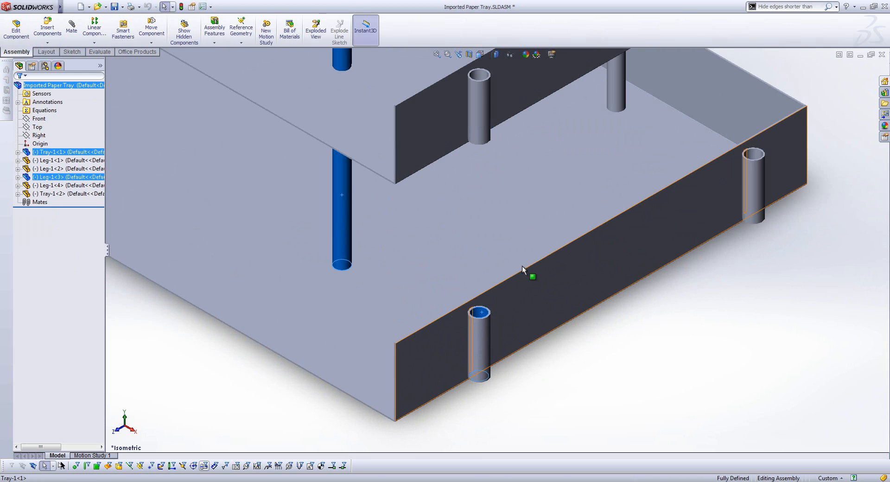
pyautogui.click(561, 261)
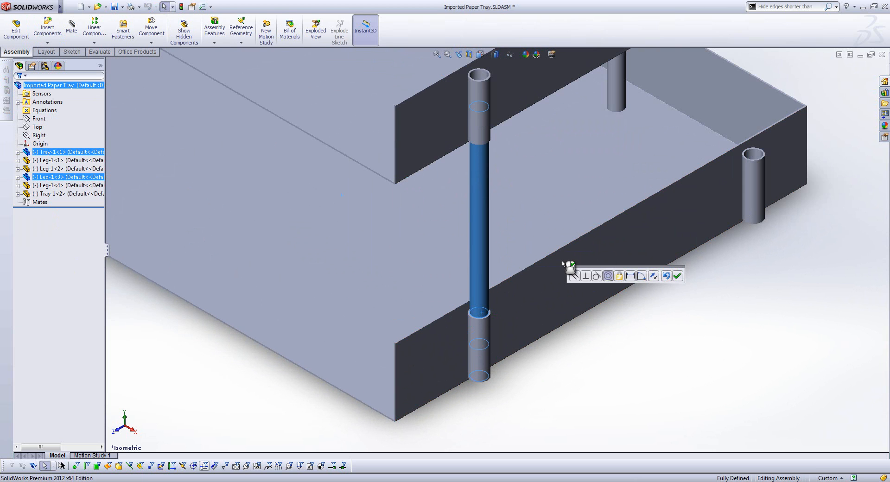
pyautogui.click(677, 276)
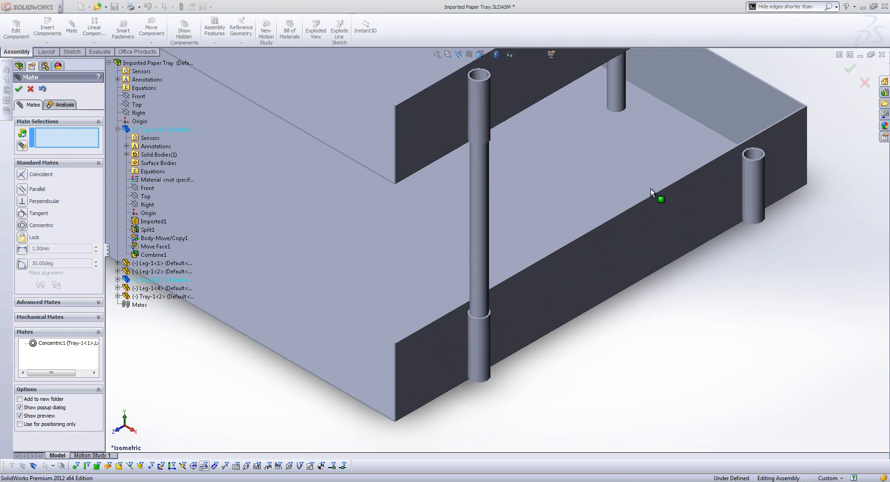
# - Mate Leg-1<4> concentric with the lower tray's other socket on the same side and finish mating
pyautogui.click(614, 94)
pyautogui.click(757, 158)
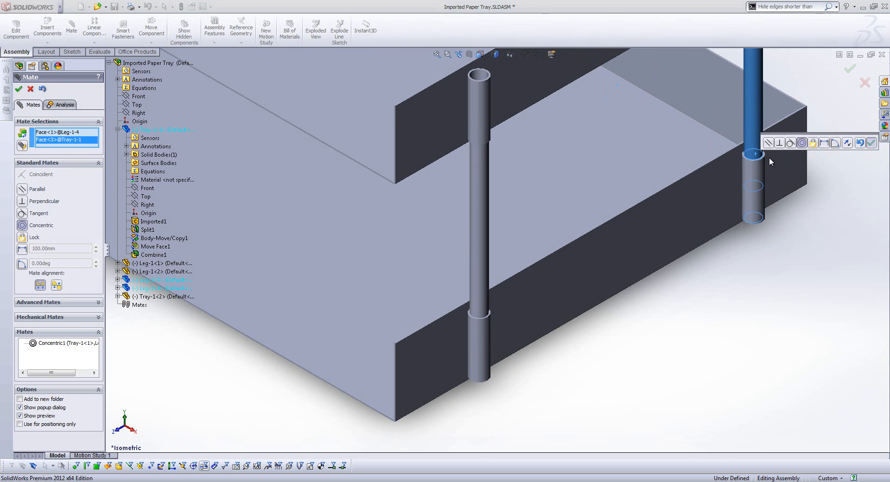
pyautogui.click(872, 143)
pyautogui.click(19, 89)
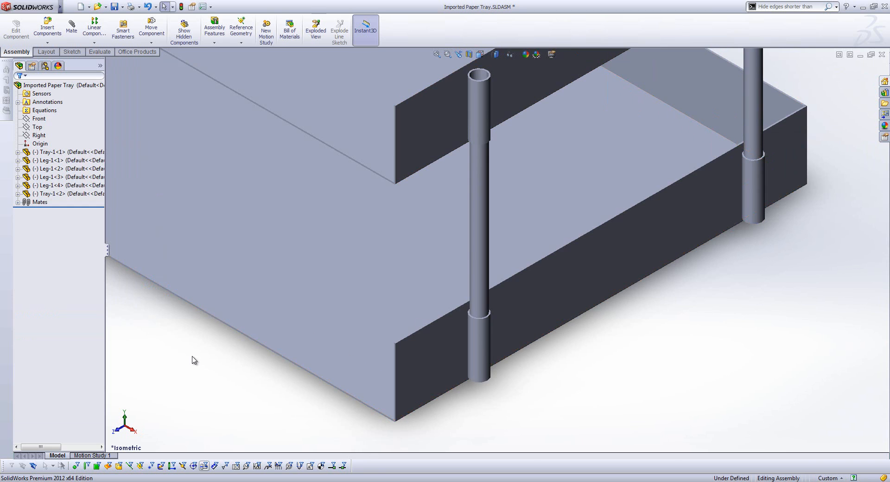
pyautogui.scroll(6, 194, 360)
pyautogui.scroll(-2, 426, 118)
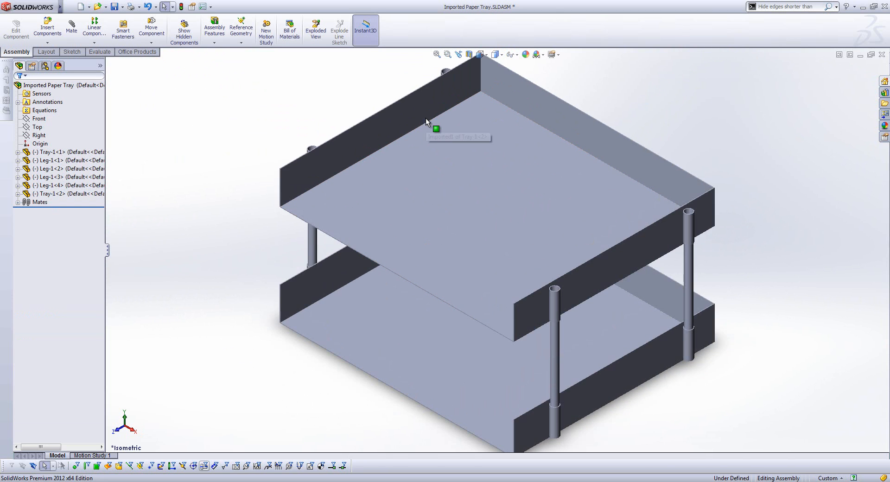
pyautogui.press('f')
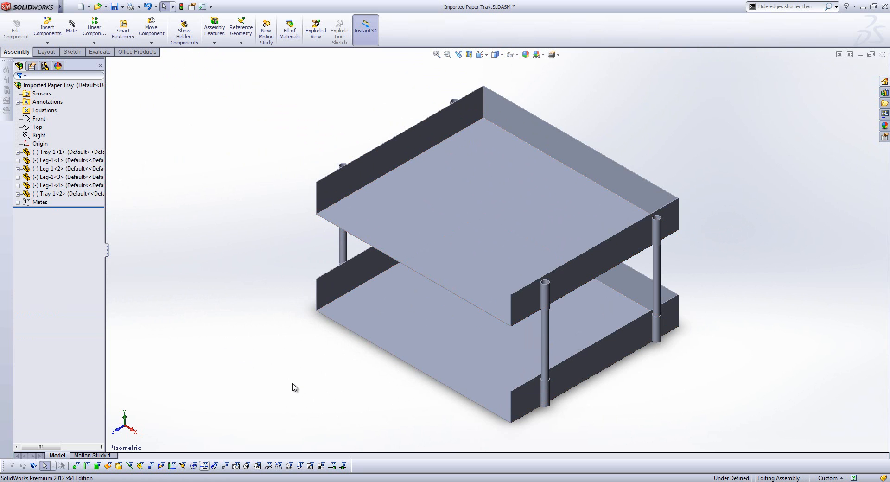
# - Switch to the Imported Desk Tidy part and review the pattern types available for direct editing
pyautogui.hotkey('ctrl', 'Tab')
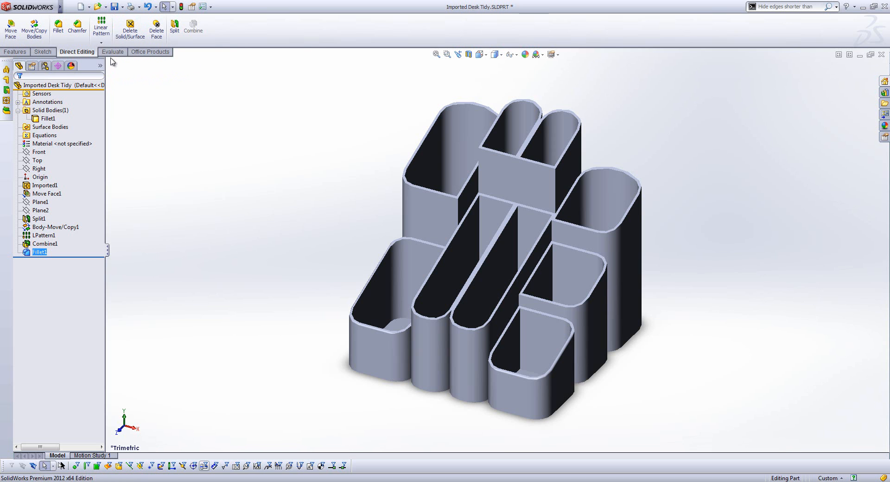
pyautogui.click(102, 42)
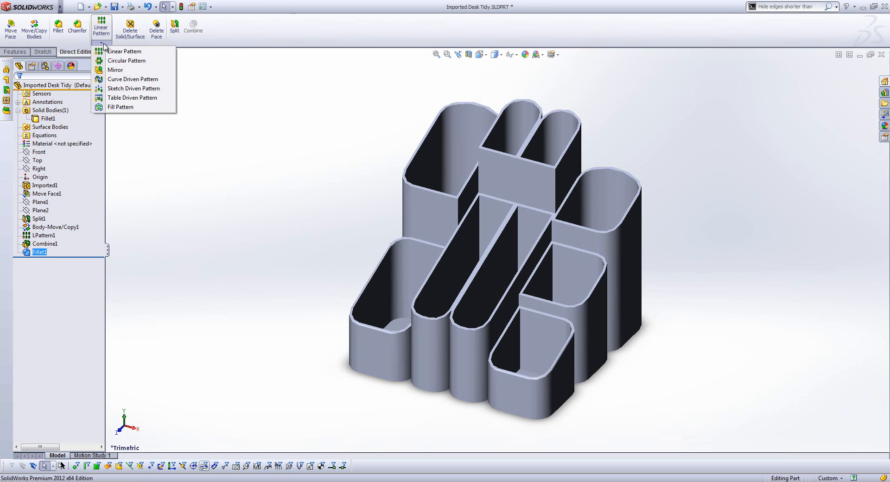
pyautogui.click(104, 44)
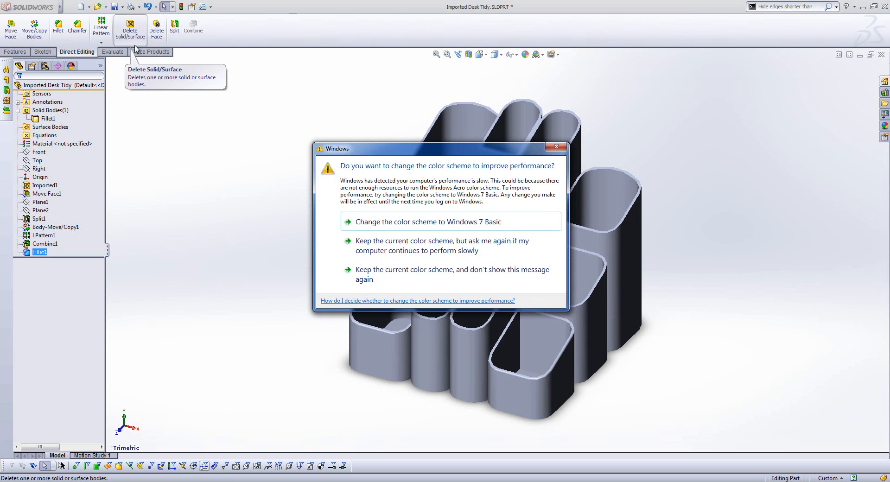
# - Keep the current Windows color scheme with its message suppressed, and switch to the Webinar Slide presentation in PowerPoint
pyautogui.click(443, 273)
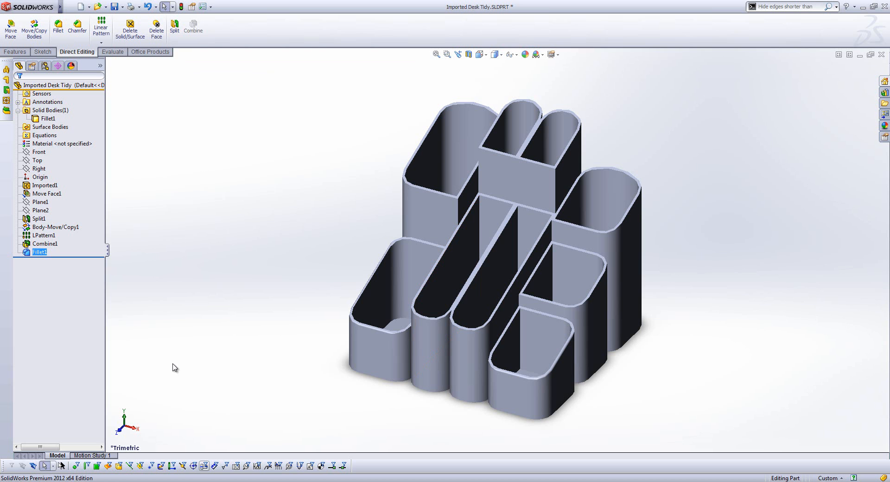
pyautogui.moveTo(185, 481)
pyautogui.click(185, 442)
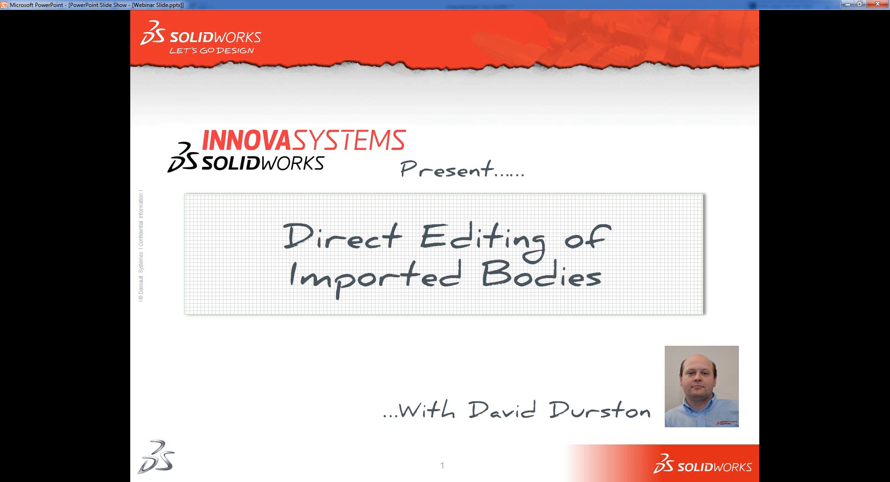
# - Switch to the Imported Desk Tidy part in SolidWorks and create a new part document
pyautogui.click(286, 445)
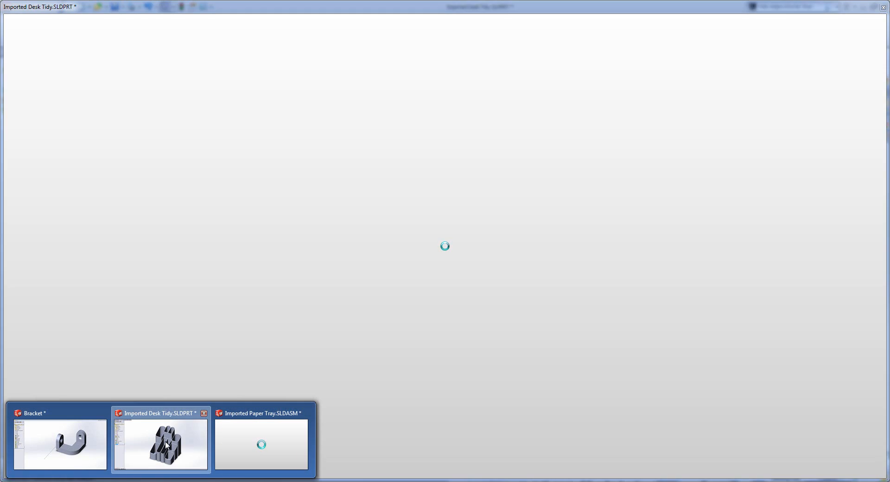
pyautogui.click(167, 445)
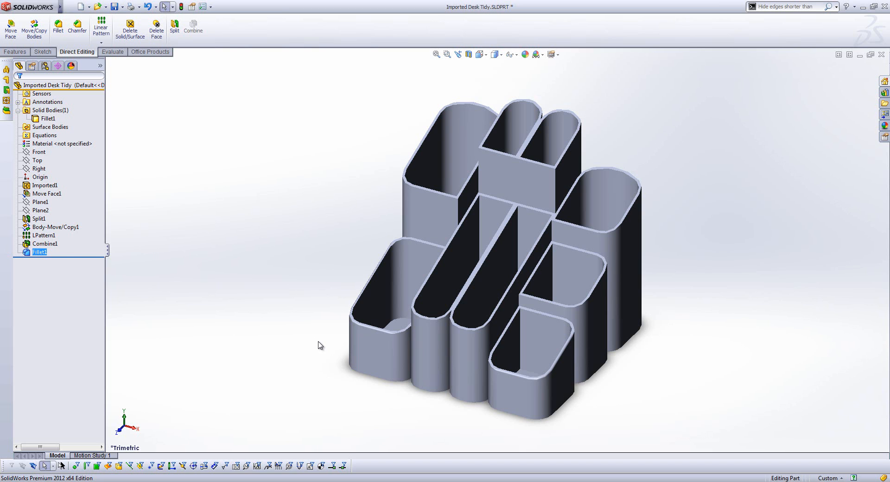
pyautogui.click(82, 7)
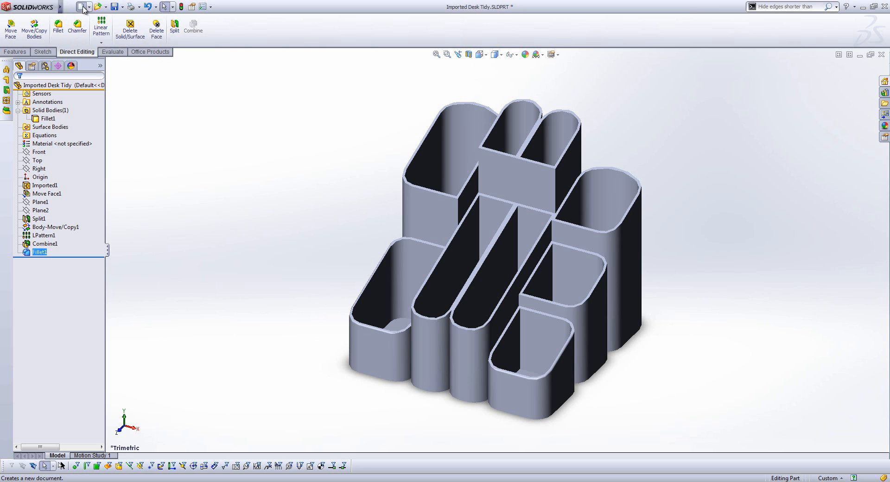
pyautogui.click(346, 241)
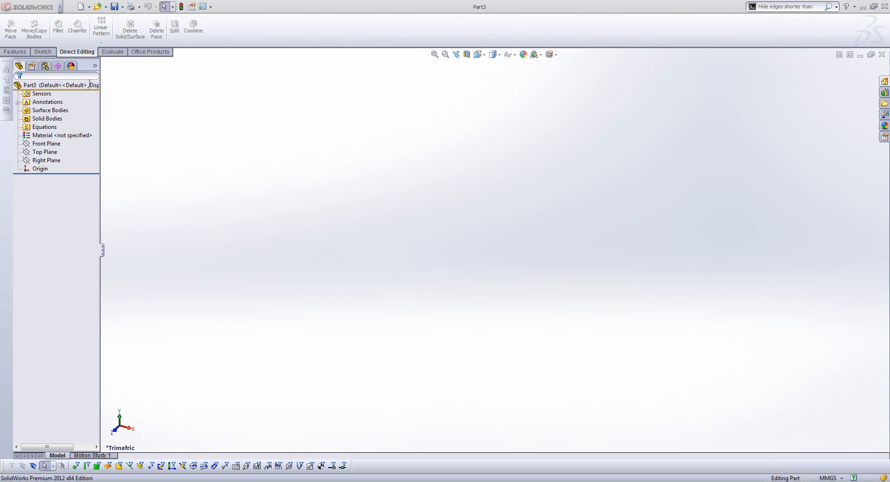
# - Sketch a center rectangle about 139 mm wide and 158 mm high on the Front Plane, centred on the origin, and exit the sketch
pyautogui.click(41, 53)
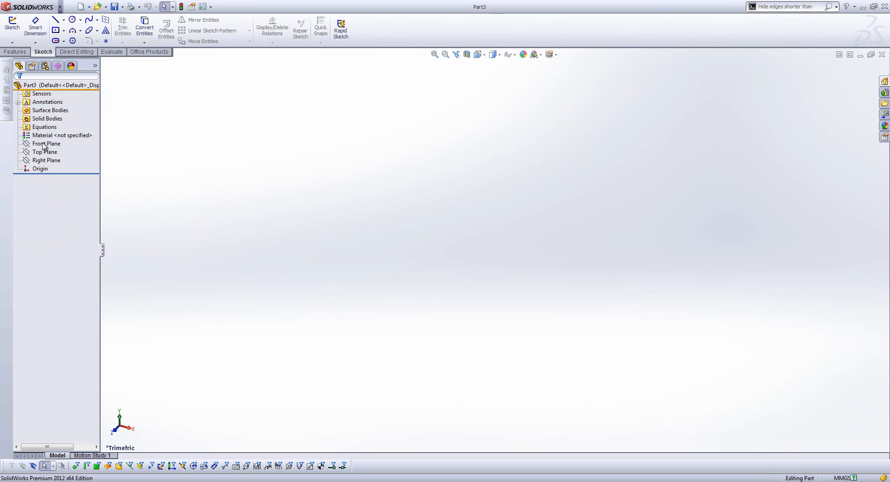
pyautogui.click(56, 30)
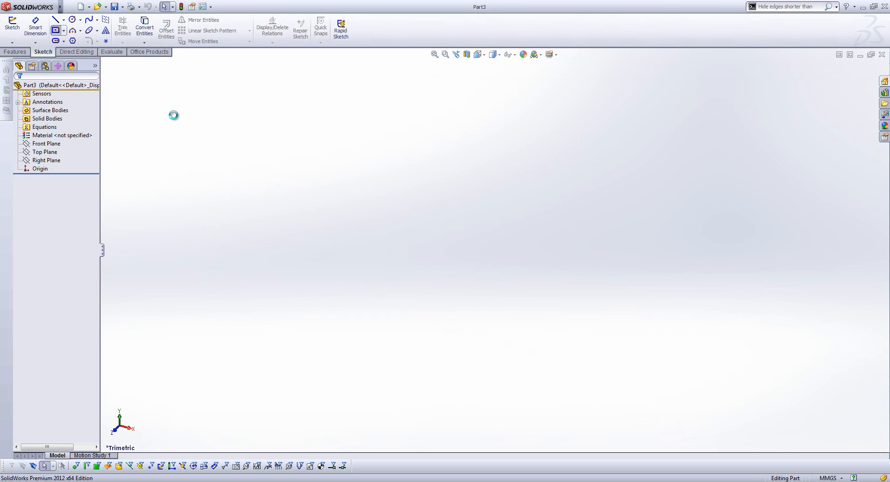
pyautogui.click(371, 124)
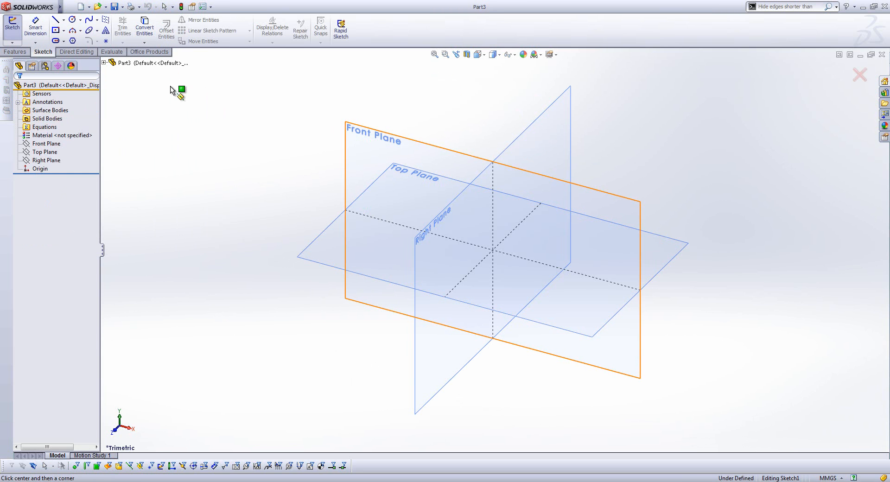
pyautogui.click(493, 250)
pyautogui.click(608, 408)
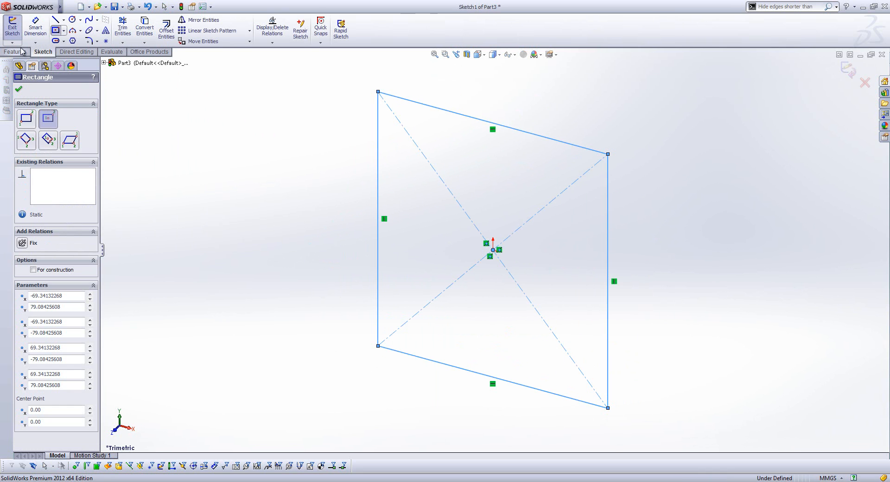
pyautogui.click(12, 27)
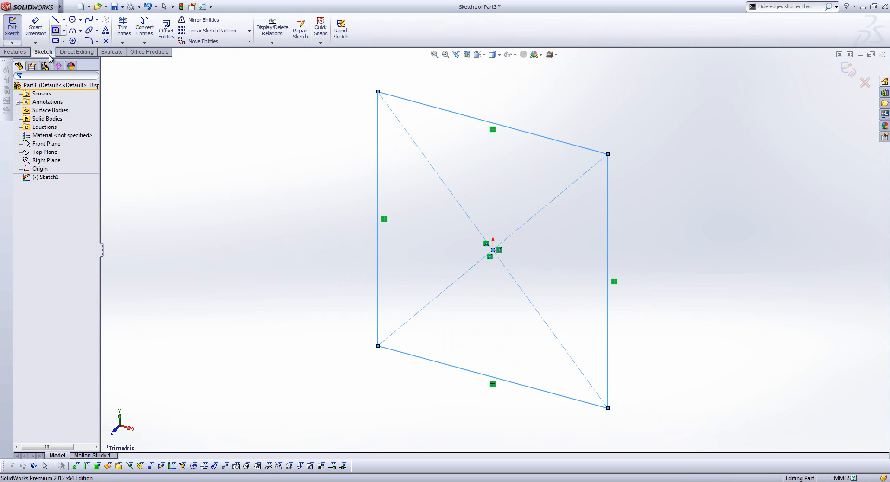
# - Enable the Surfaces toolset and extrude the rectangle sketch as a blind, open surface 30 mm deep
pyautogui.rightClick(68, 52)
pyautogui.click(94, 76)
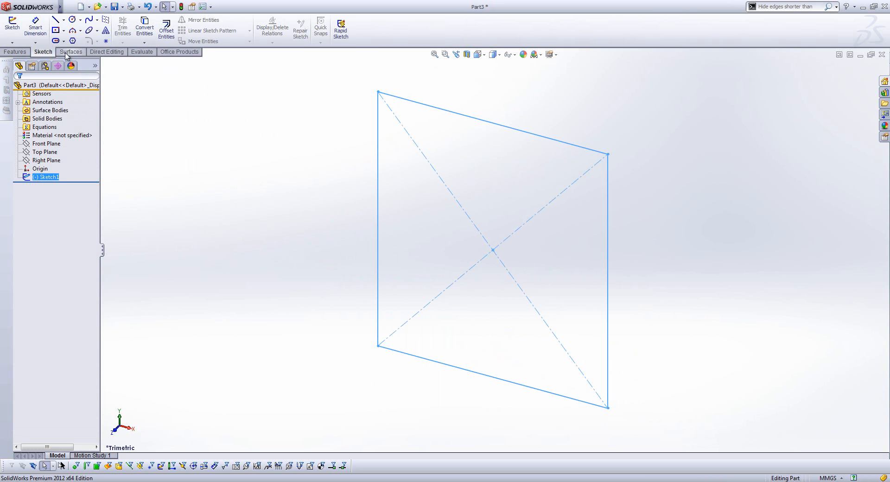
pyautogui.click(72, 52)
pyautogui.click(24, 35)
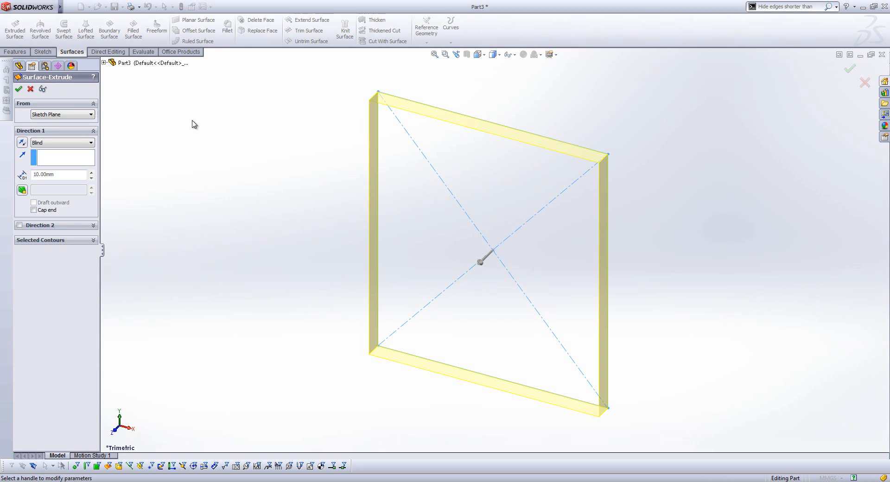
pyautogui.click(91, 173)
pyautogui.click(91, 172)
pyautogui.click(19, 88)
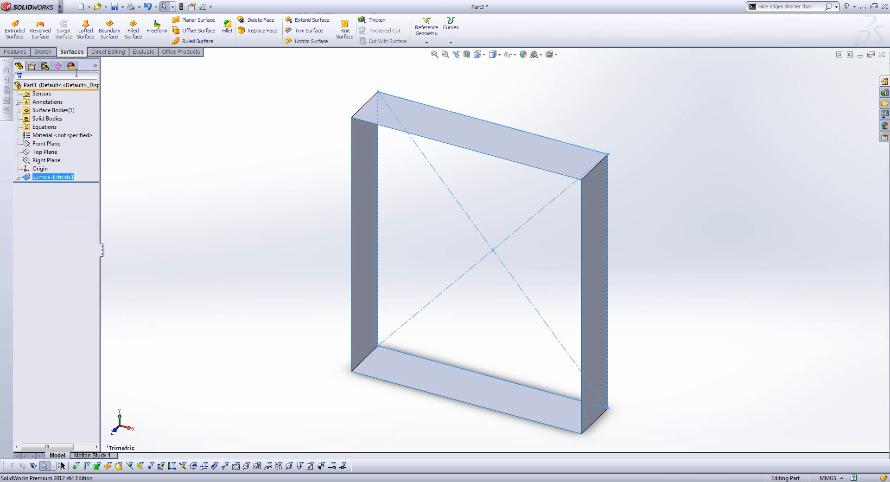
# - Save the surface part as the IGES file Part3.IGS in the Direct Editing folder, exporting all bodies
pyautogui.click(122, 7)
pyautogui.click(133, 18)
pyautogui.click(359, 273)
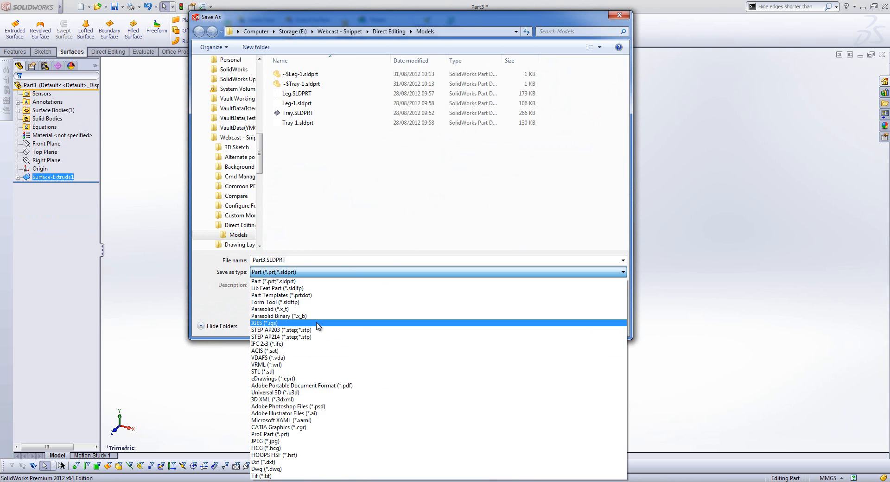
pyautogui.click(278, 323)
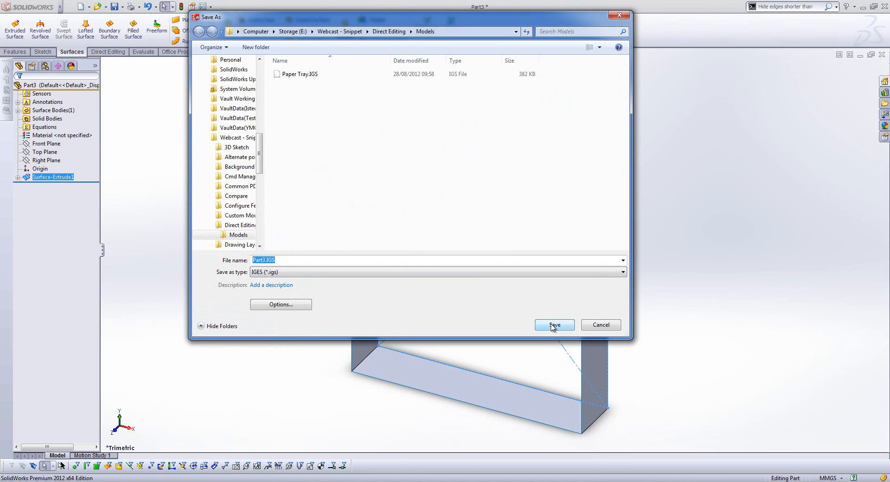
pyautogui.click(389, 32)
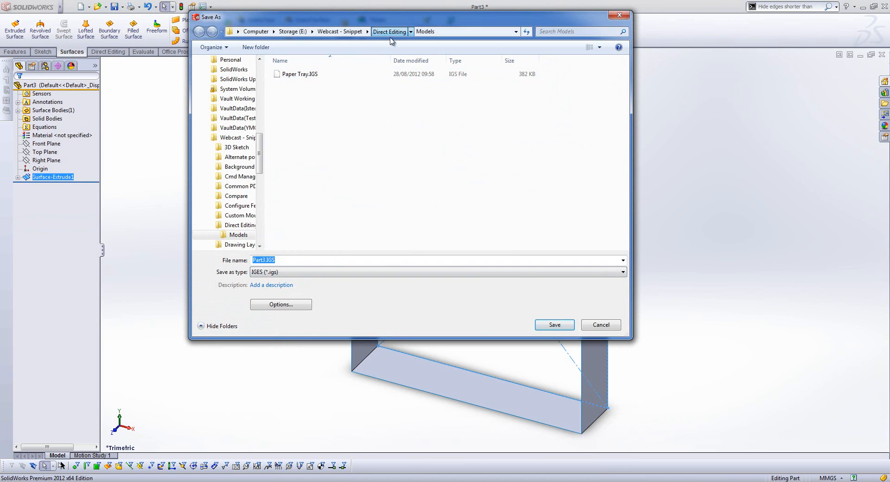
pyautogui.click(558, 325)
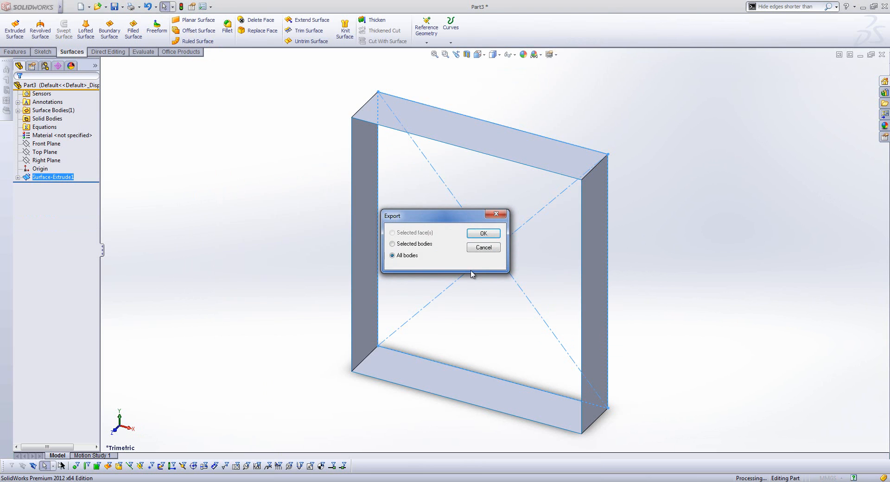
pyautogui.click(482, 233)
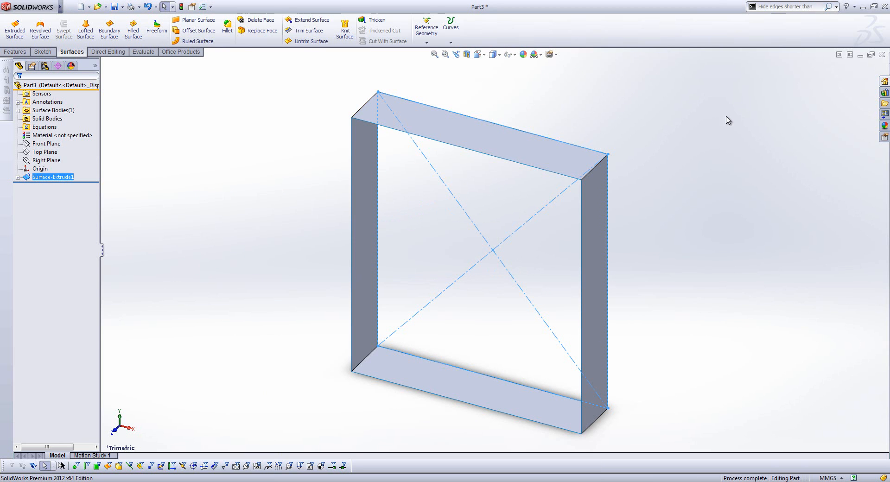
# - Close the surface part and import Part3.IGS from the Direct Editing folder
pyautogui.click(881, 54)
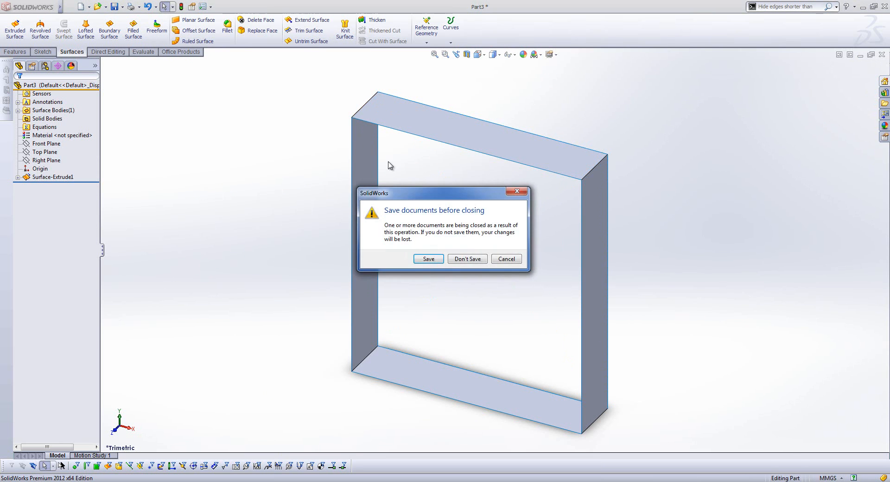
pyautogui.press('Return')
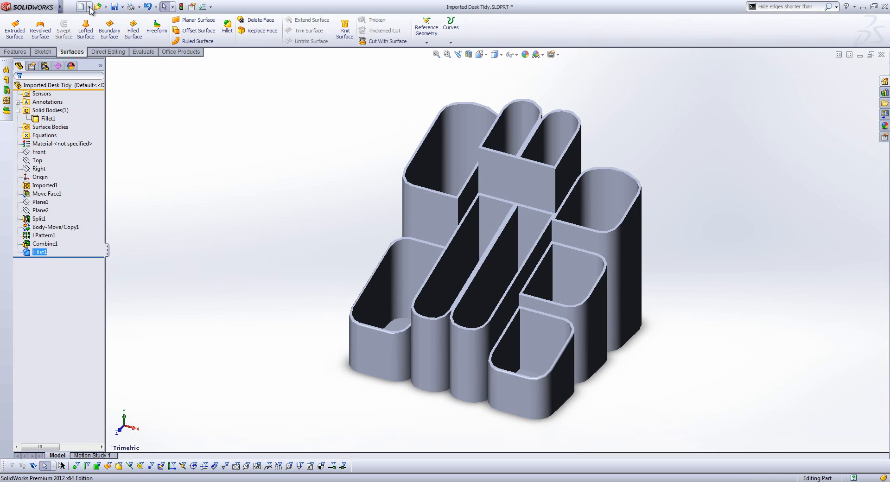
pyautogui.click(106, 8)
pyautogui.click(116, 17)
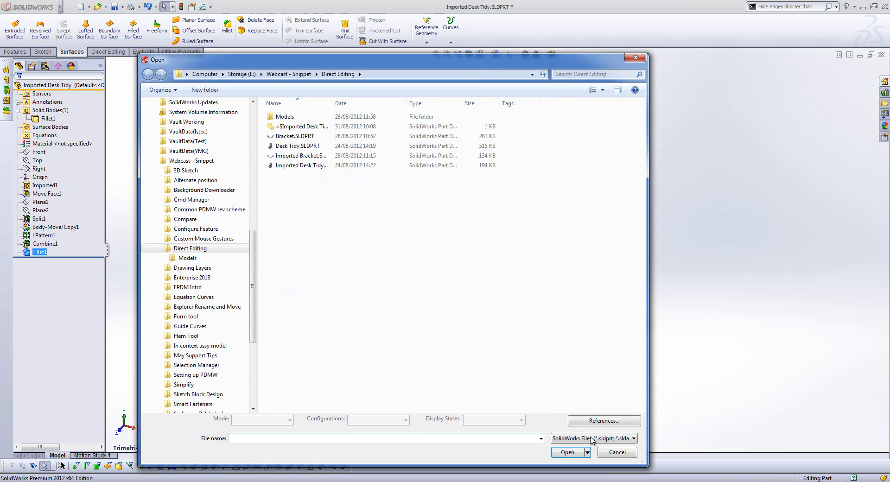
pyautogui.click(593, 438)
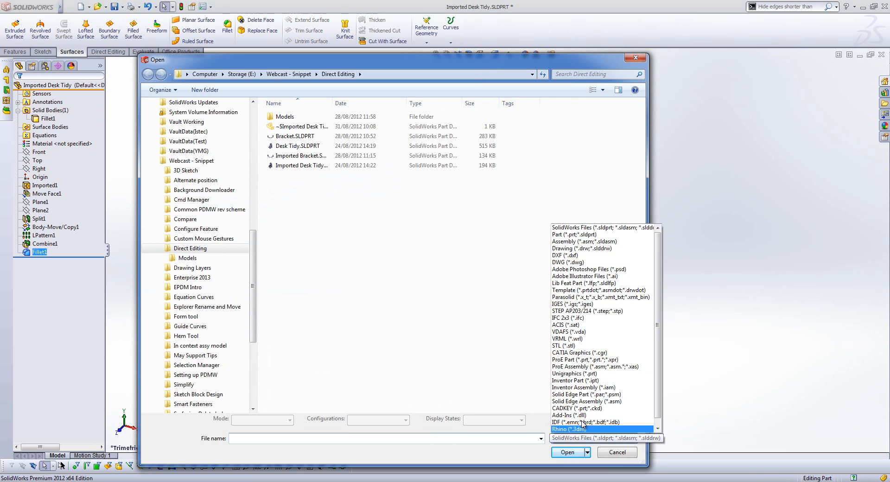
pyautogui.click(576, 304)
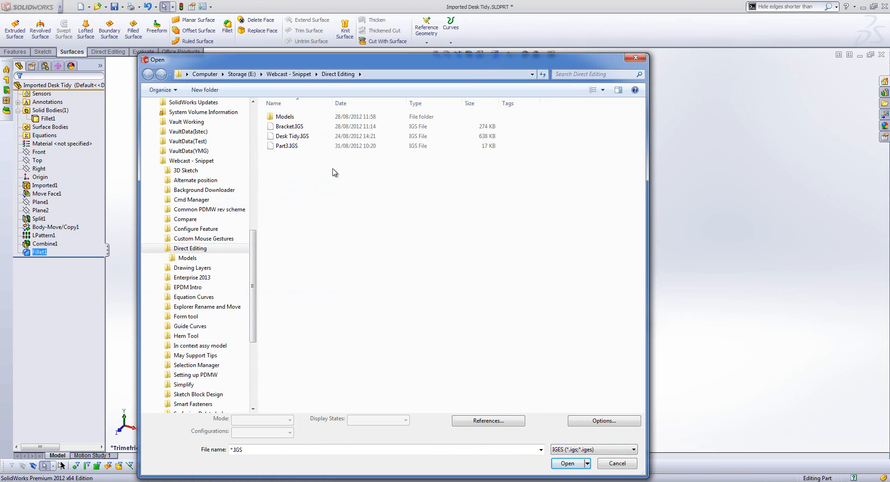
pyautogui.click(291, 146)
pyautogui.click(570, 465)
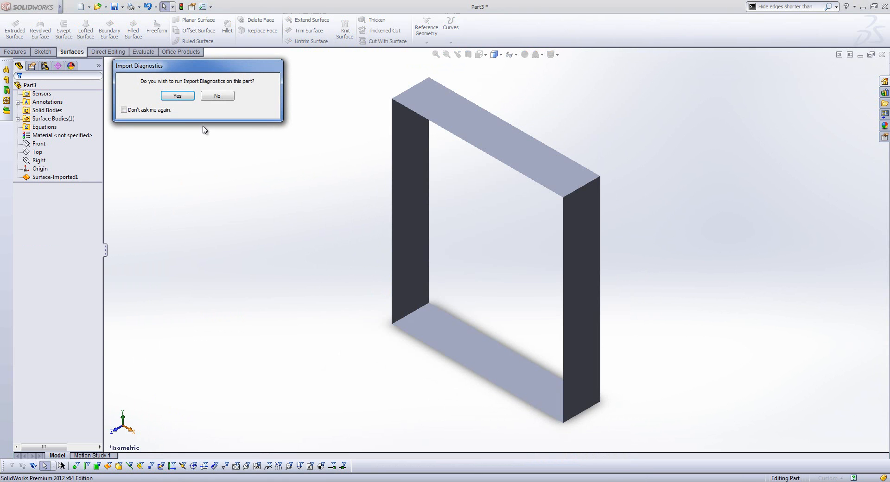
# - Heal all gaps in the imported surface with Import Diagnostics, declining feature recognition, and undo the healing
pyautogui.click(177, 96)
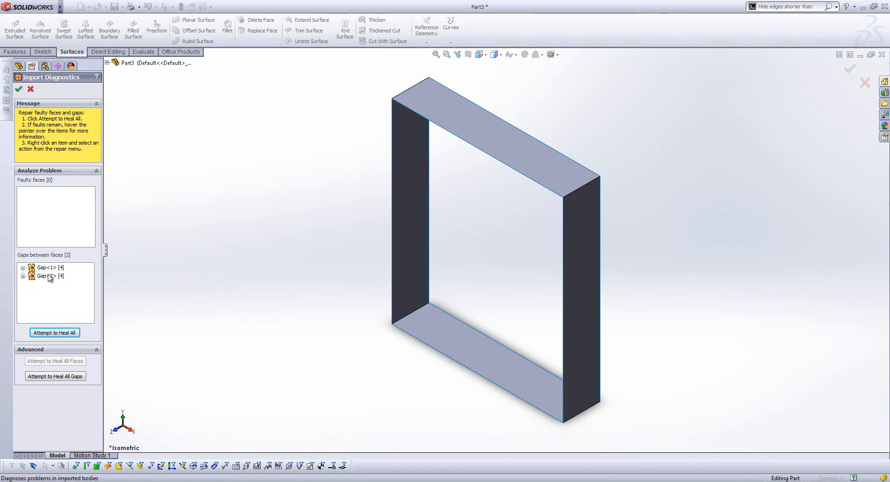
pyautogui.click(62, 333)
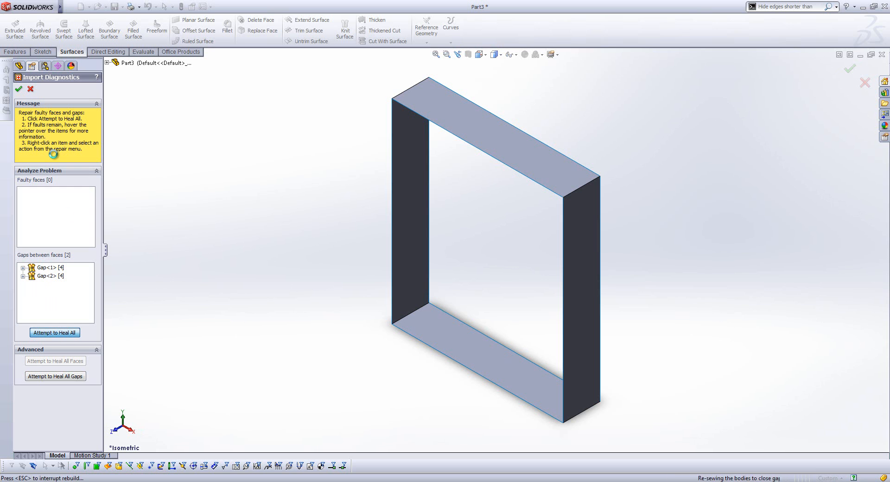
pyautogui.click(19, 89)
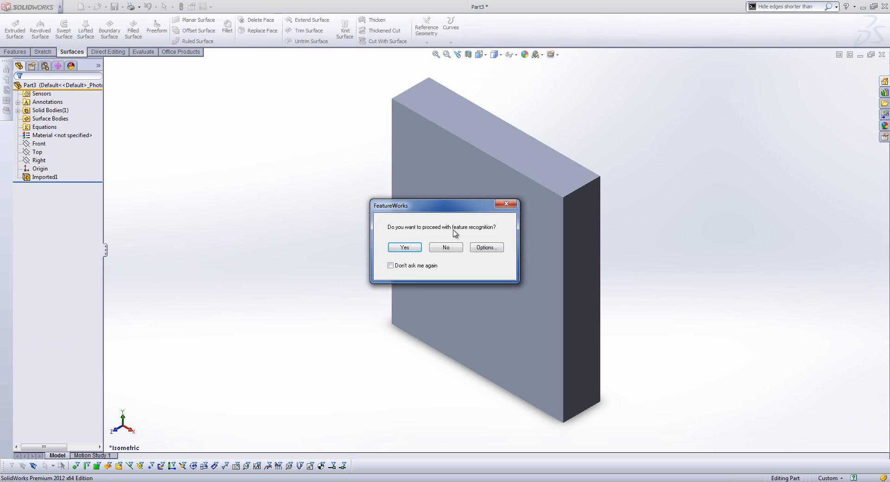
pyautogui.click(446, 248)
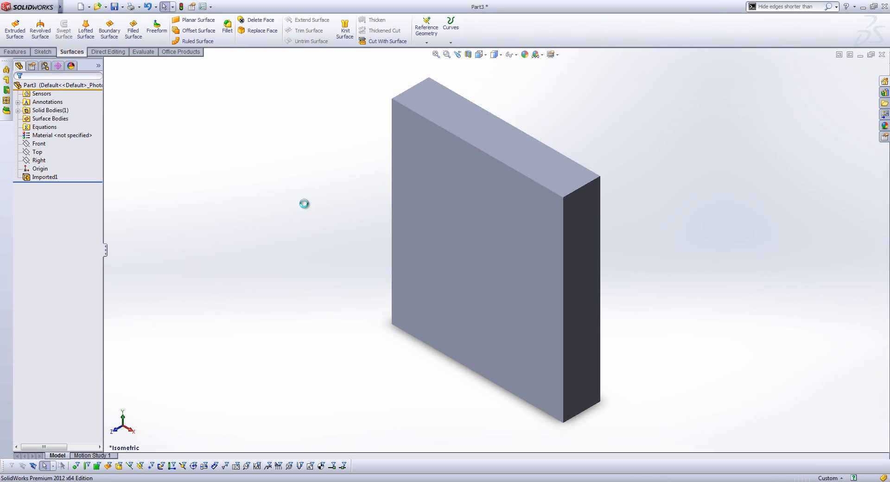
pyautogui.hotkey('ctrl', 'z')
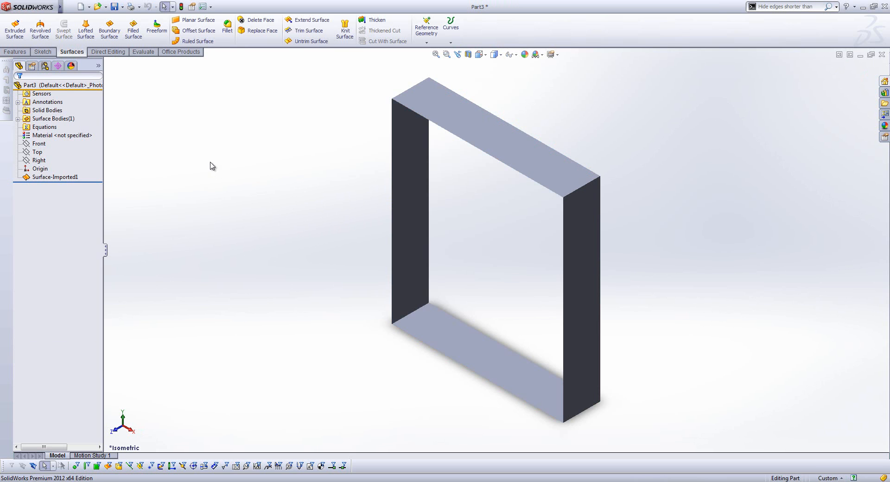
# - Offset the imported surface's side face on the positive X side outward by 10 mm with Move Face
pyautogui.click(97, 53)
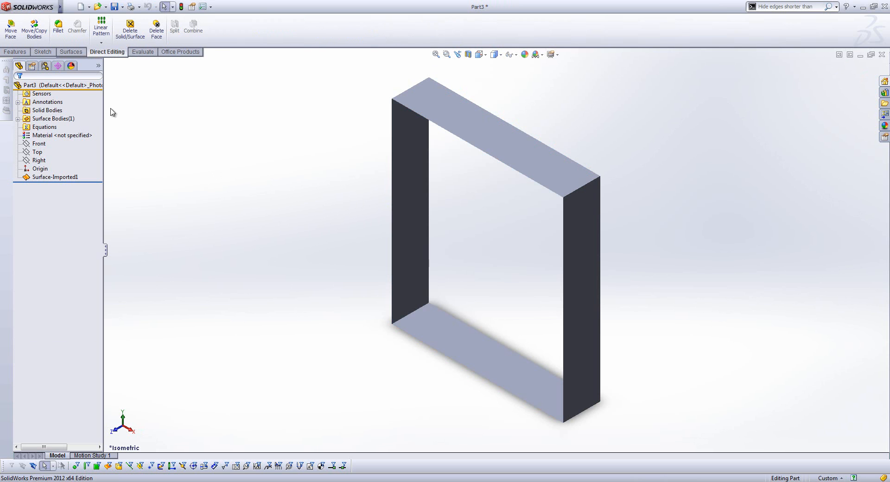
pyautogui.click(10, 29)
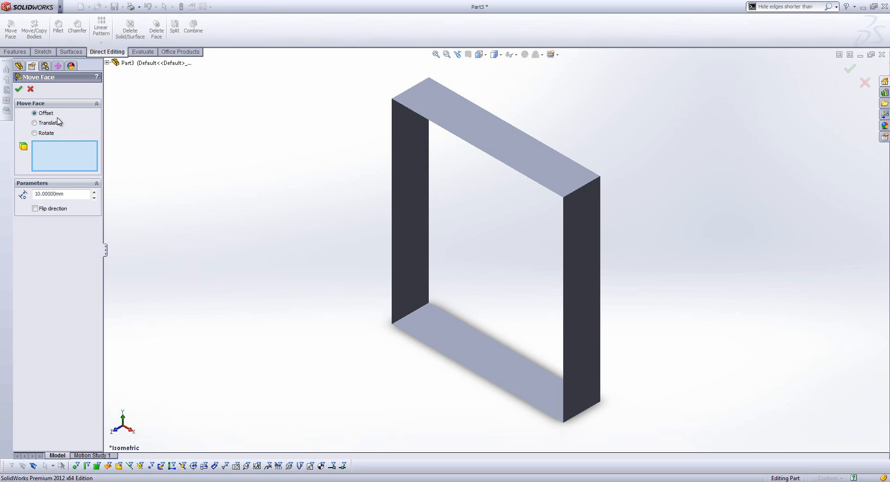
pyautogui.click(587, 260)
pyautogui.click(19, 89)
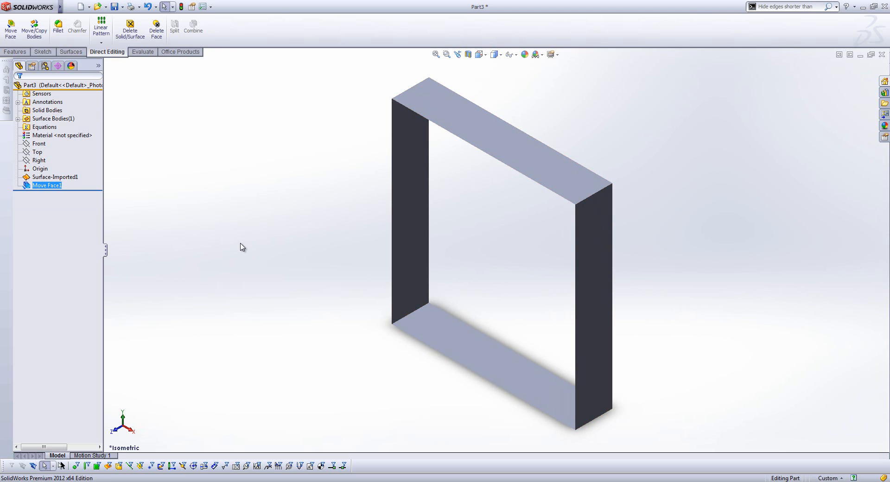
# - Switch to the closing thank-you slide of the Webinar Slide presentation in PowerPoint
pyautogui.click(204, 481)
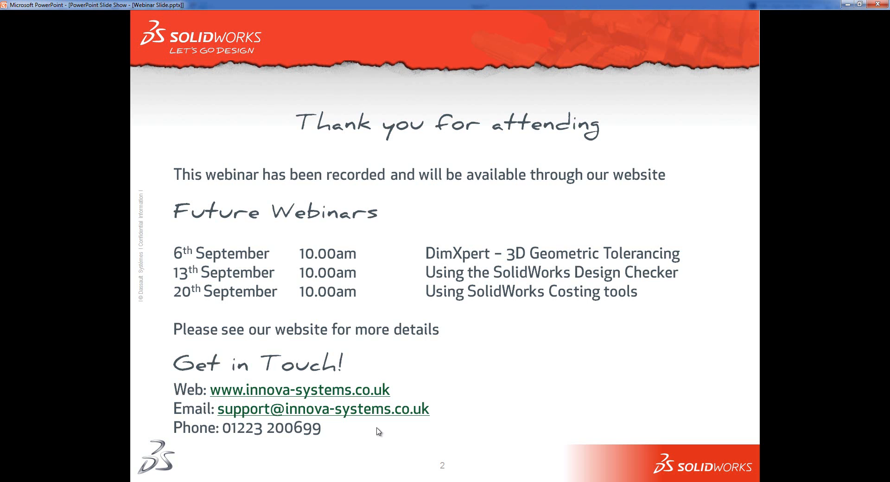